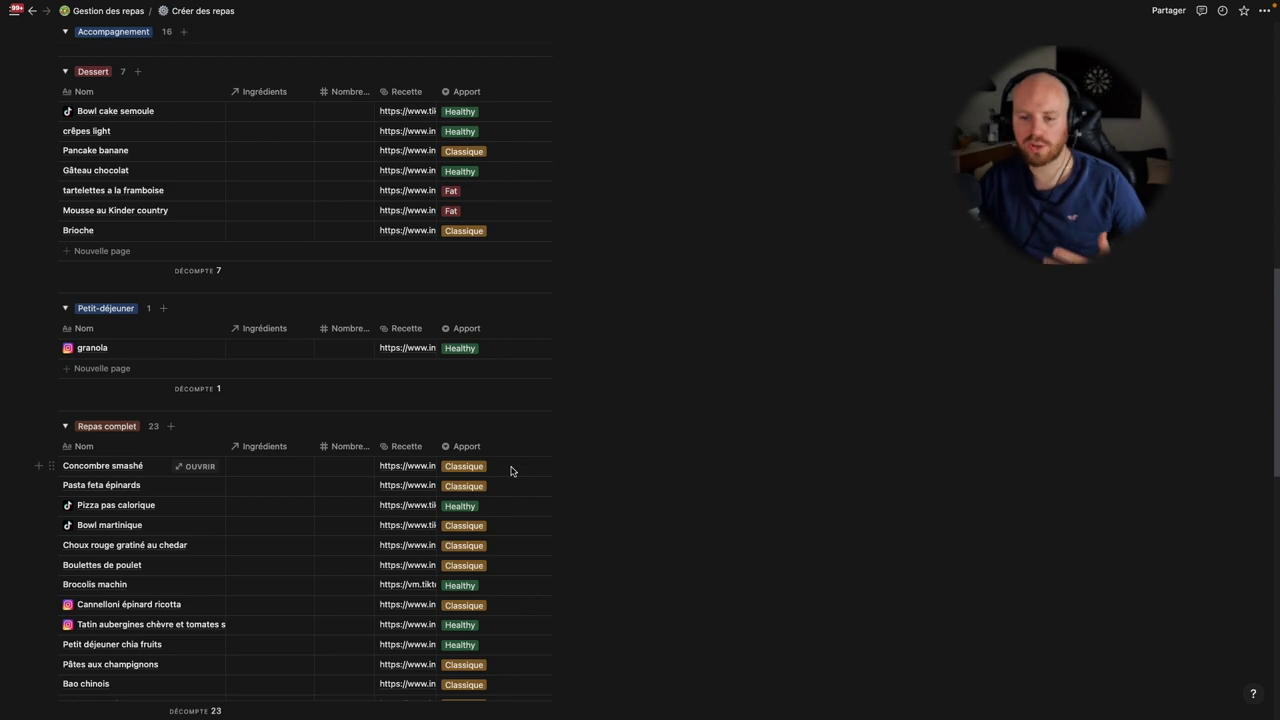
Look through the Repas à créer list and view the properties of the Vrai frites meal.
{"action": "scroll", "coordinate": [495, 468], "scroll_direction": "down", "scroll_amount": 3}
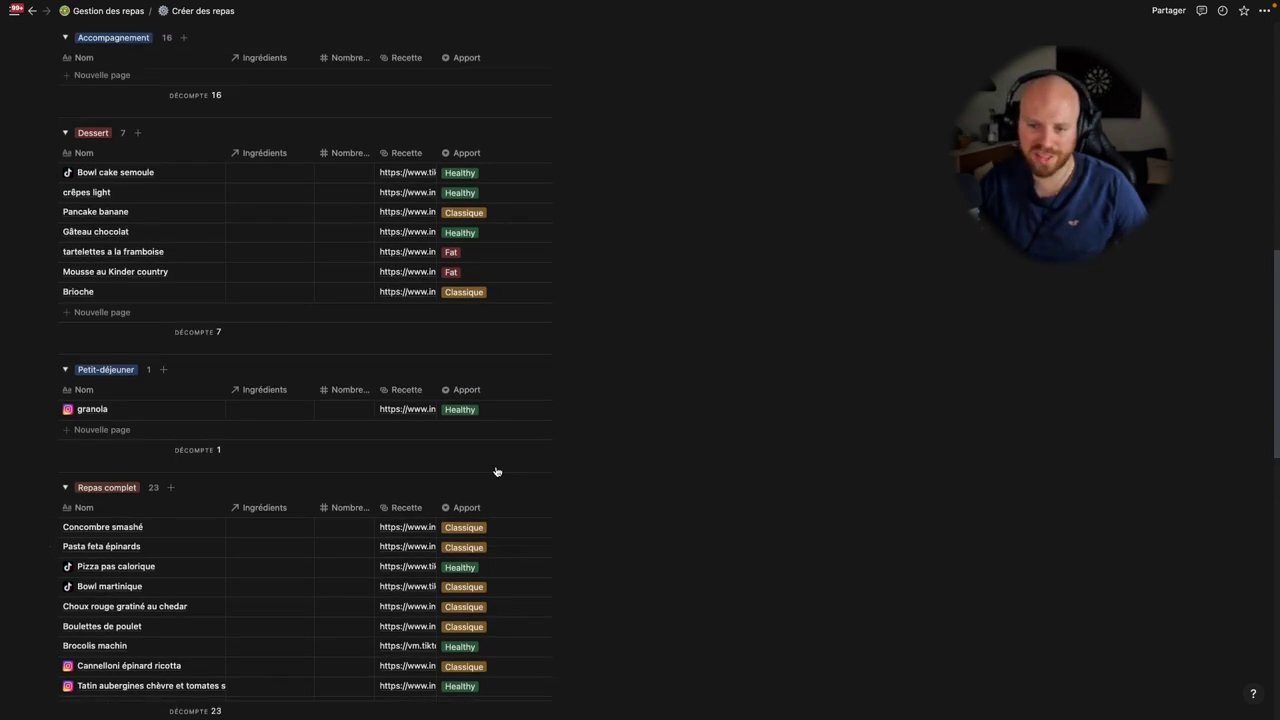
{"action": "scroll", "coordinate": [225, 365], "scroll_direction": "up", "scroll_amount": 8}
{"action": "scroll", "coordinate": [225, 365], "scroll_direction": "up", "scroll_amount": 5}
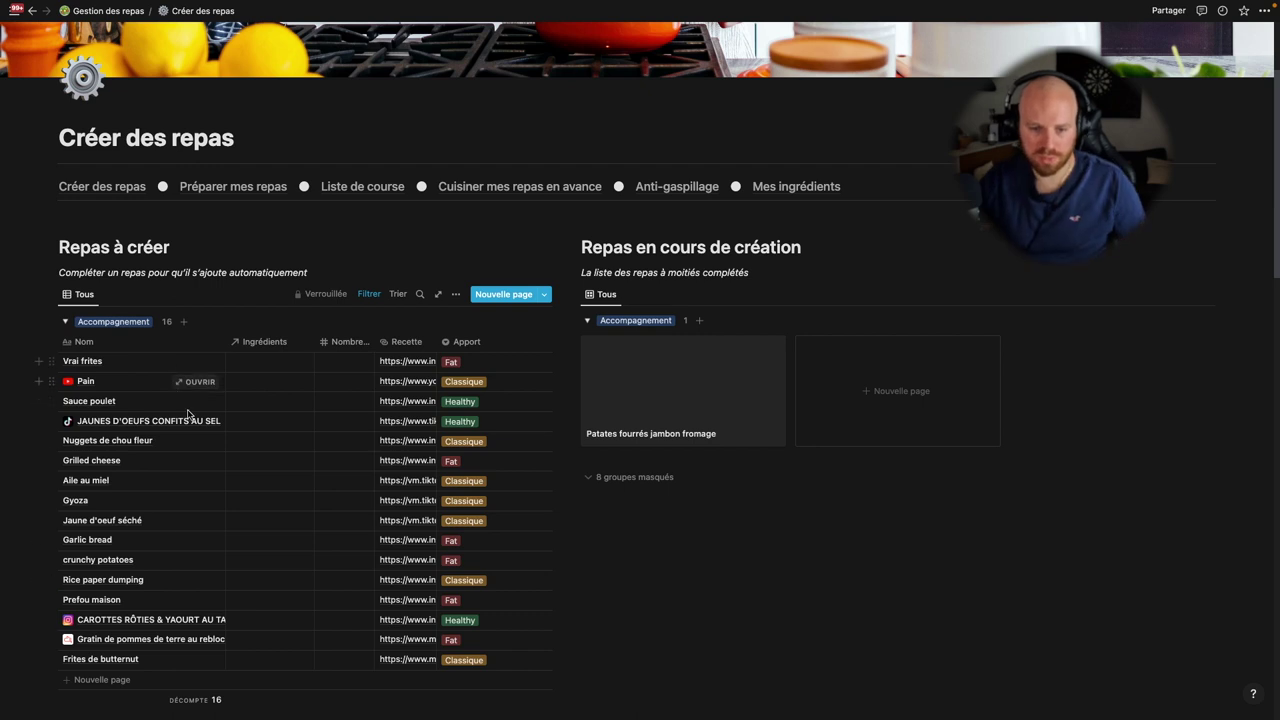
{"action": "left_click", "coordinate": [196, 362]}
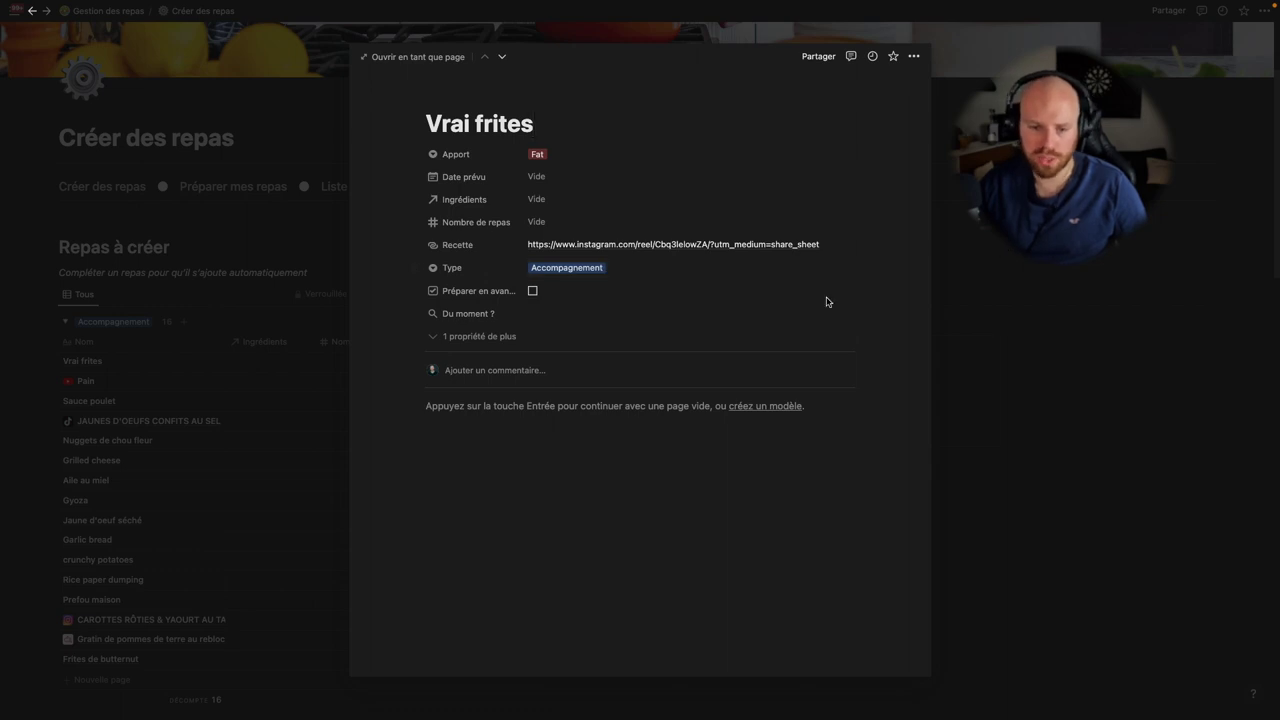
{"action": "key", "text": "Escape"}
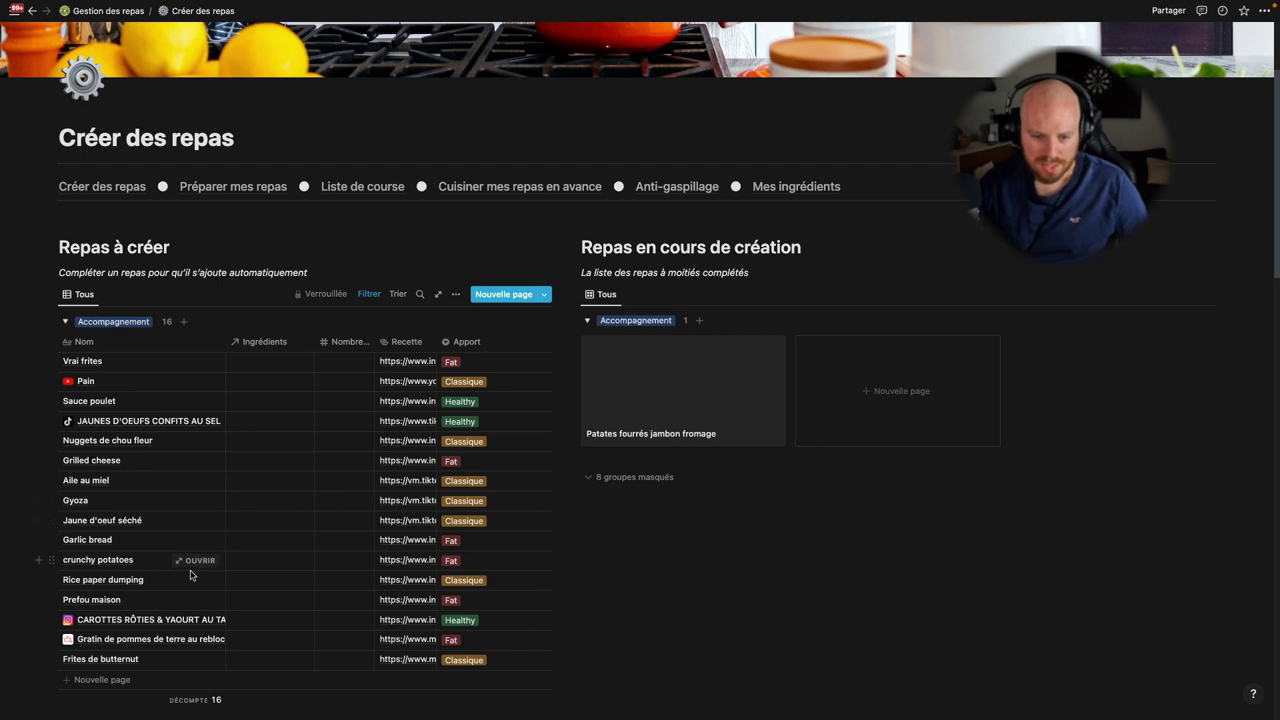
View the properties of Choux rouge gratiné au chedar in the Repas complet group and review the grouped meals.
{"action": "scroll", "coordinate": [190, 574], "scroll_direction": "down", "scroll_amount": 6}
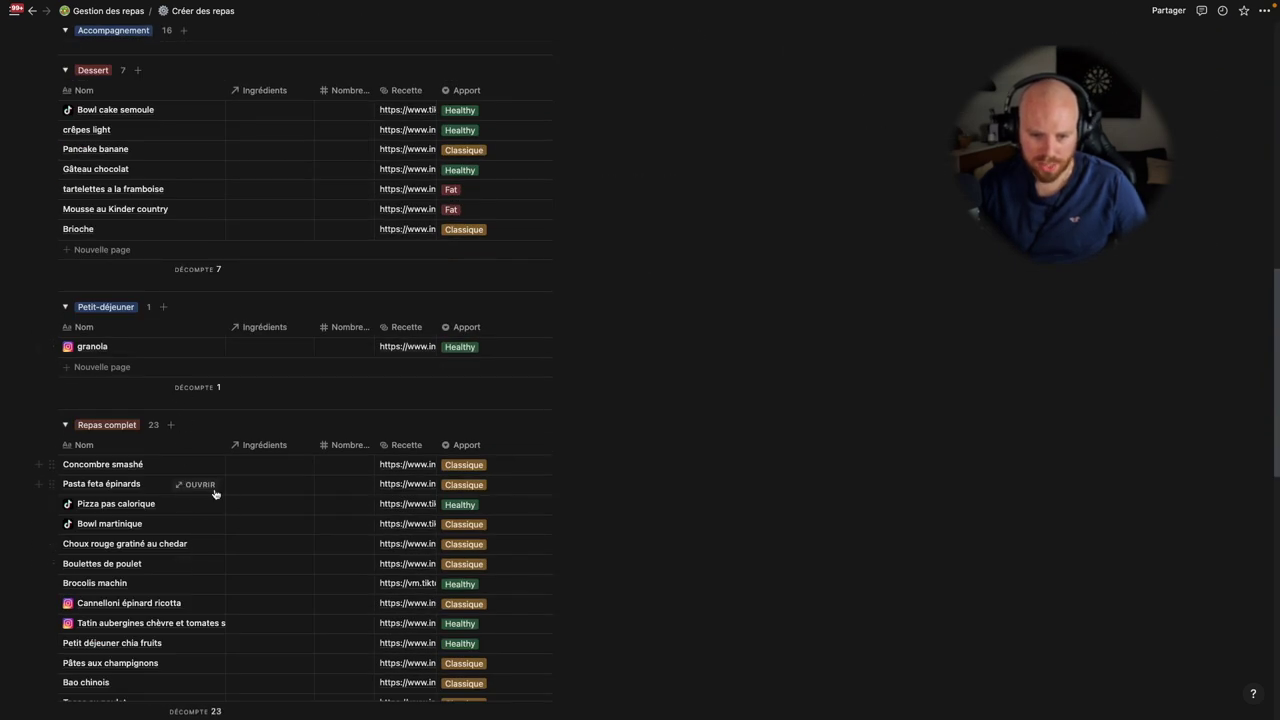
{"action": "scroll", "coordinate": [208, 494], "scroll_direction": "down", "scroll_amount": 1}
{"action": "left_click", "coordinate": [198, 530]}
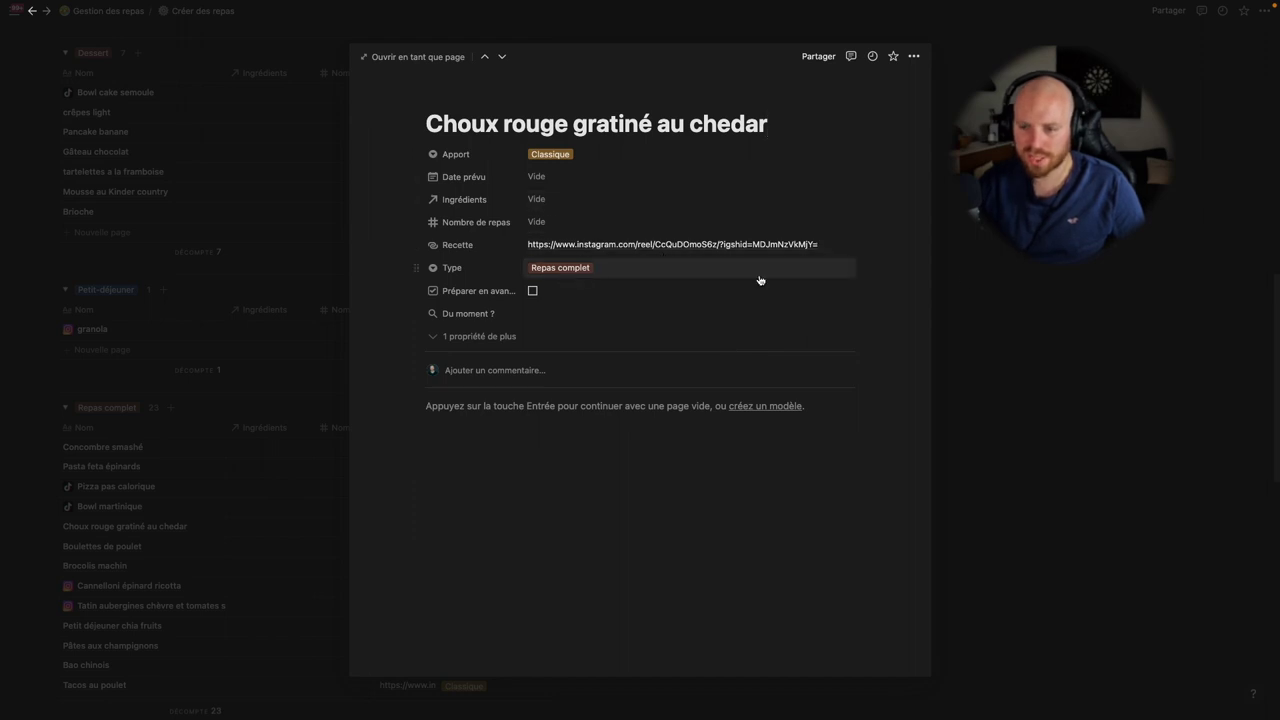
{"action": "key", "text": "Escape"}
{"action": "scroll", "coordinate": [360, 463], "scroll_direction": "up", "scroll_amount": 5}
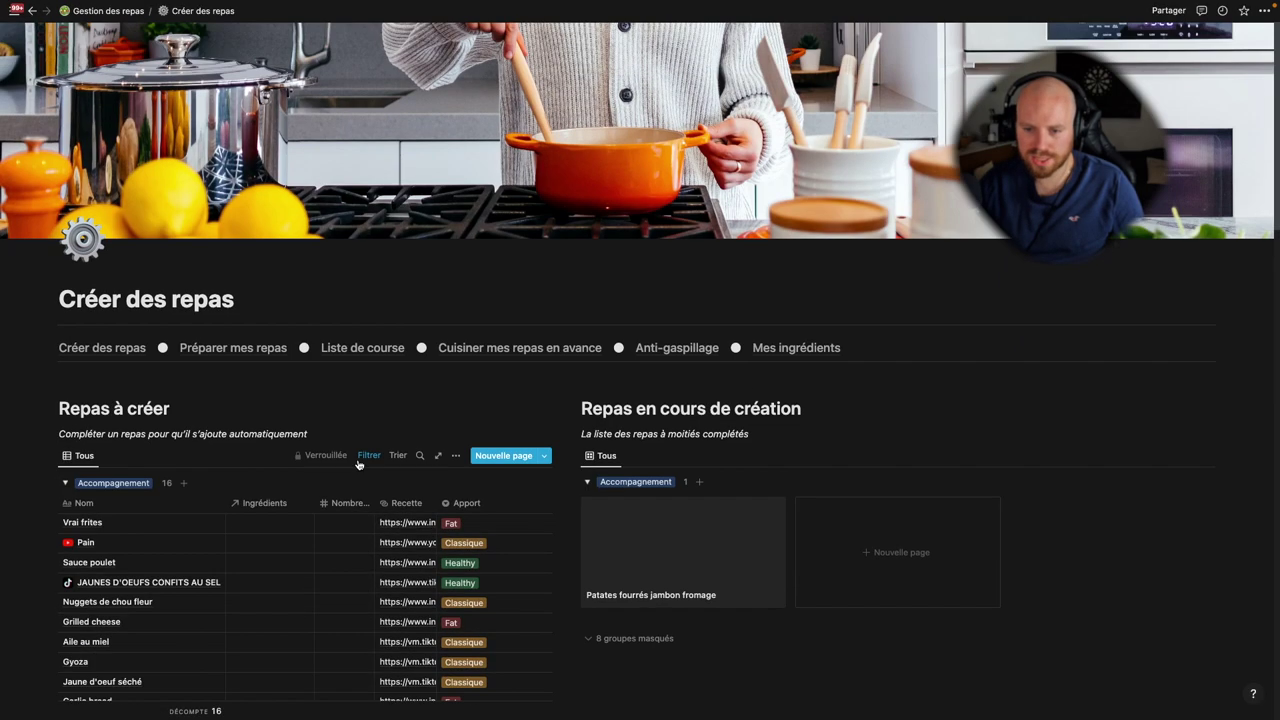
{"action": "scroll", "coordinate": [358, 463], "scroll_direction": "down", "scroll_amount": 10}
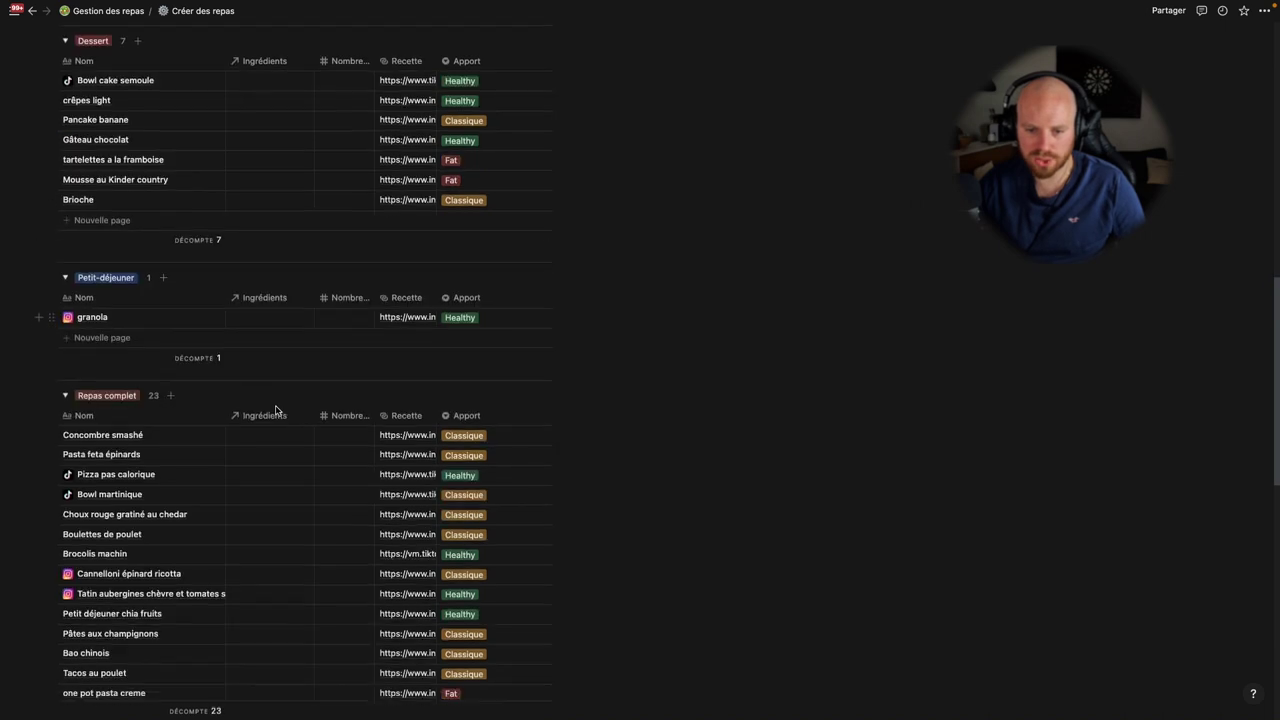
{"action": "scroll", "coordinate": [276, 410], "scroll_direction": "up", "scroll_amount": 10}
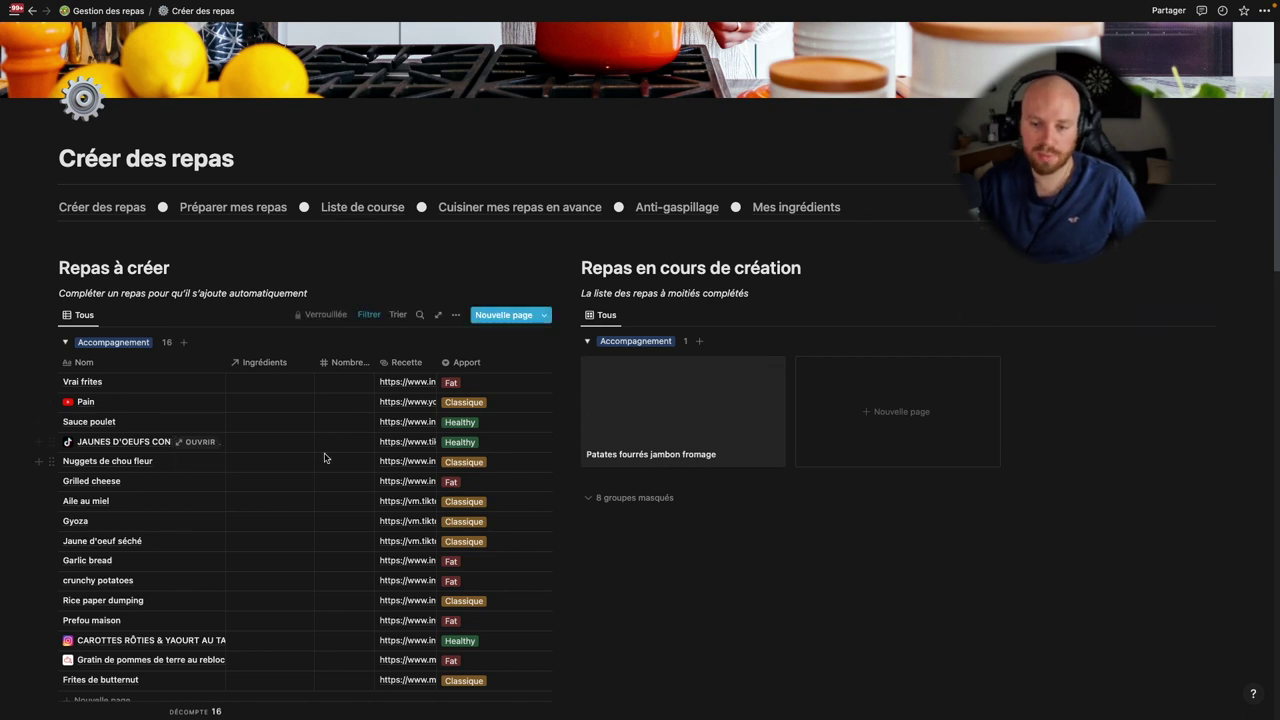
Open the Vrai frites meal and browse the ingredients available for its Ingrédients relation.
{"action": "left_click", "coordinate": [621, 401]}
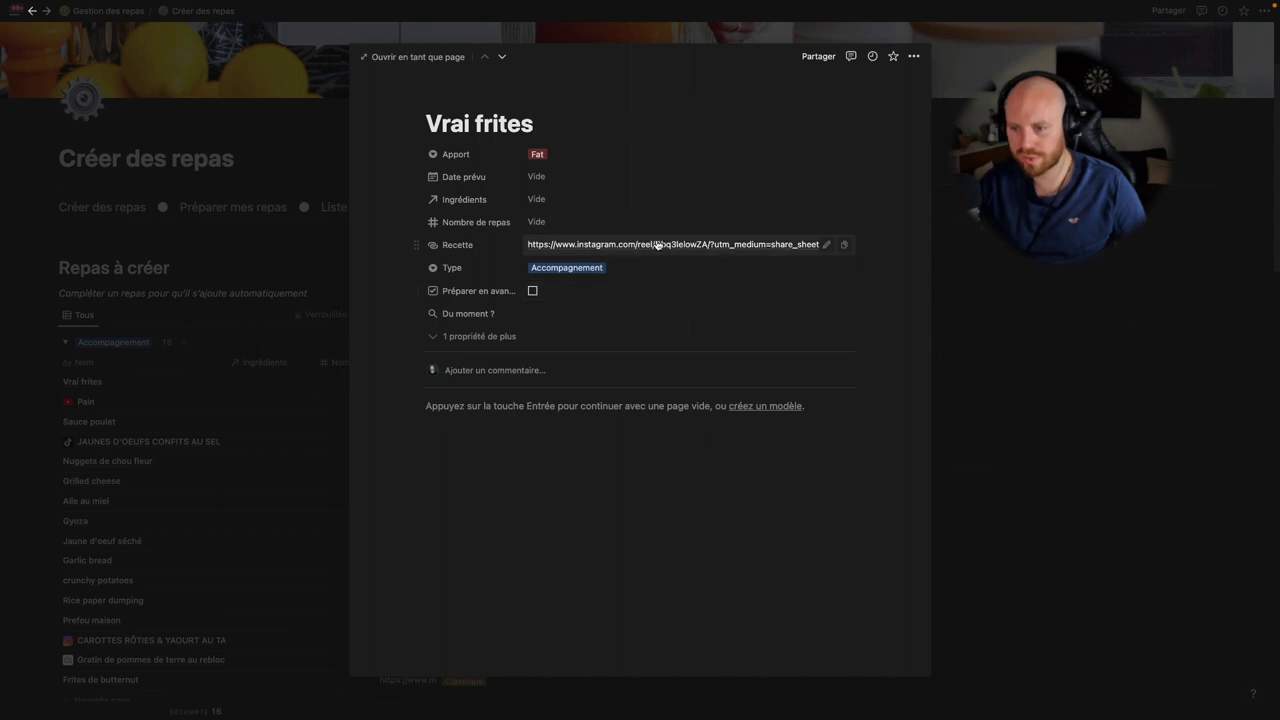
{"action": "left_click", "coordinate": [565, 203]}
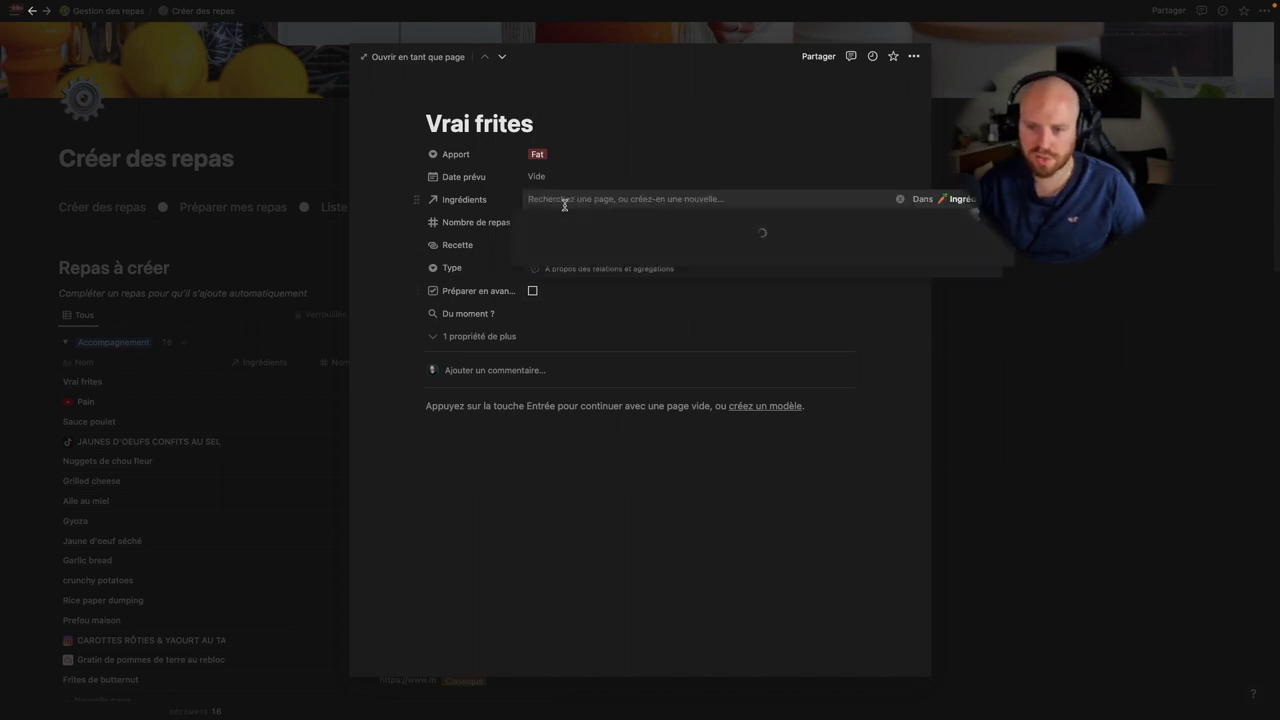
{"action": "key", "text": "Escape"}
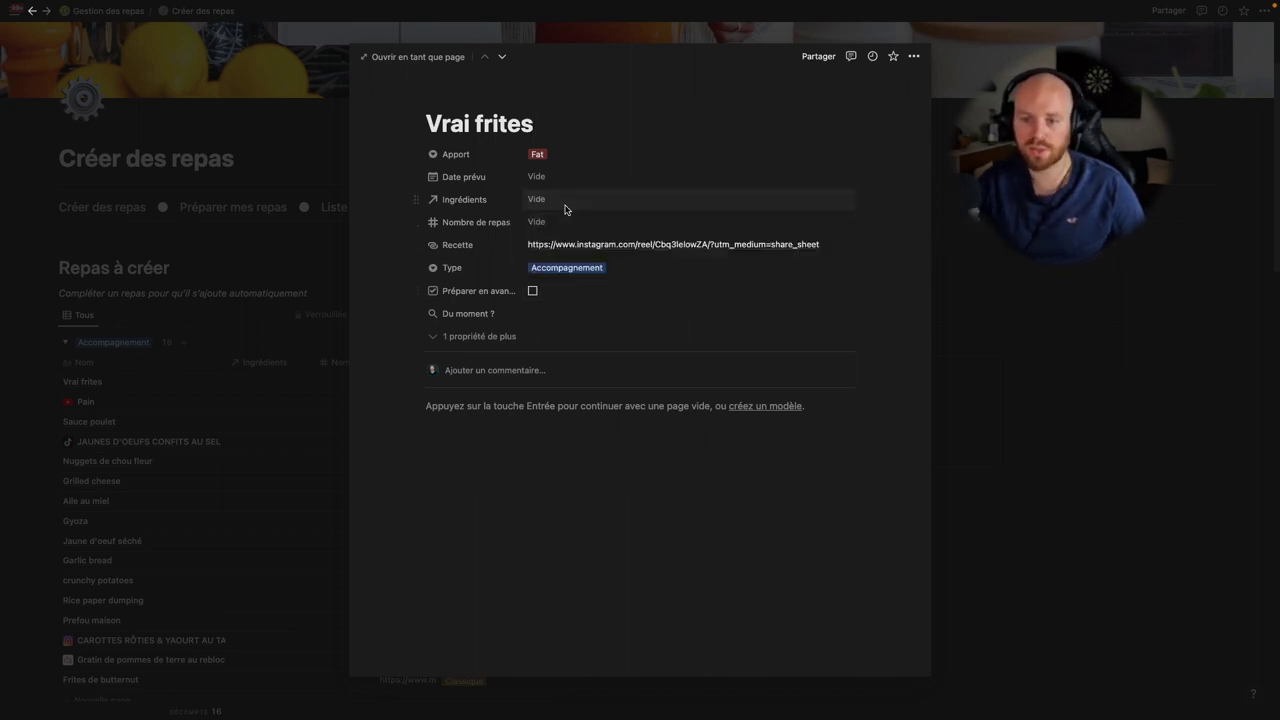
{"action": "left_click", "coordinate": [566, 206]}
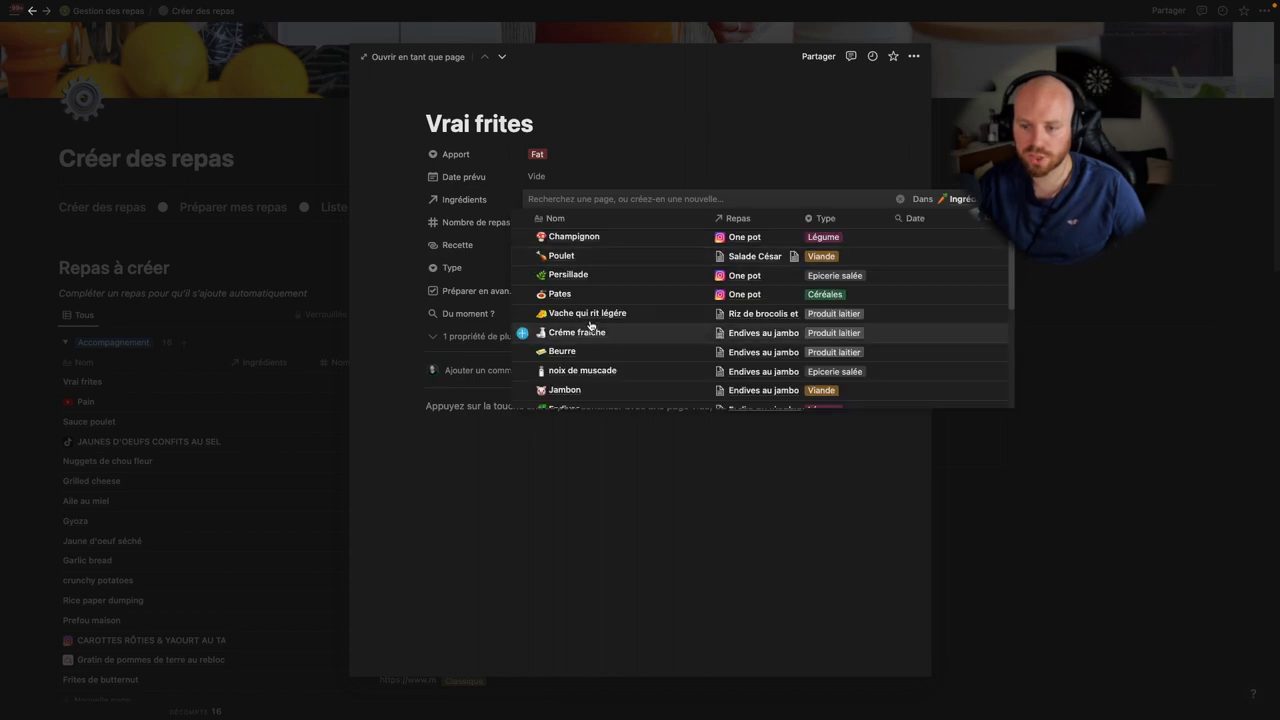
{"action": "scroll", "coordinate": [594, 325], "scroll_direction": "down", "scroll_amount": 5}
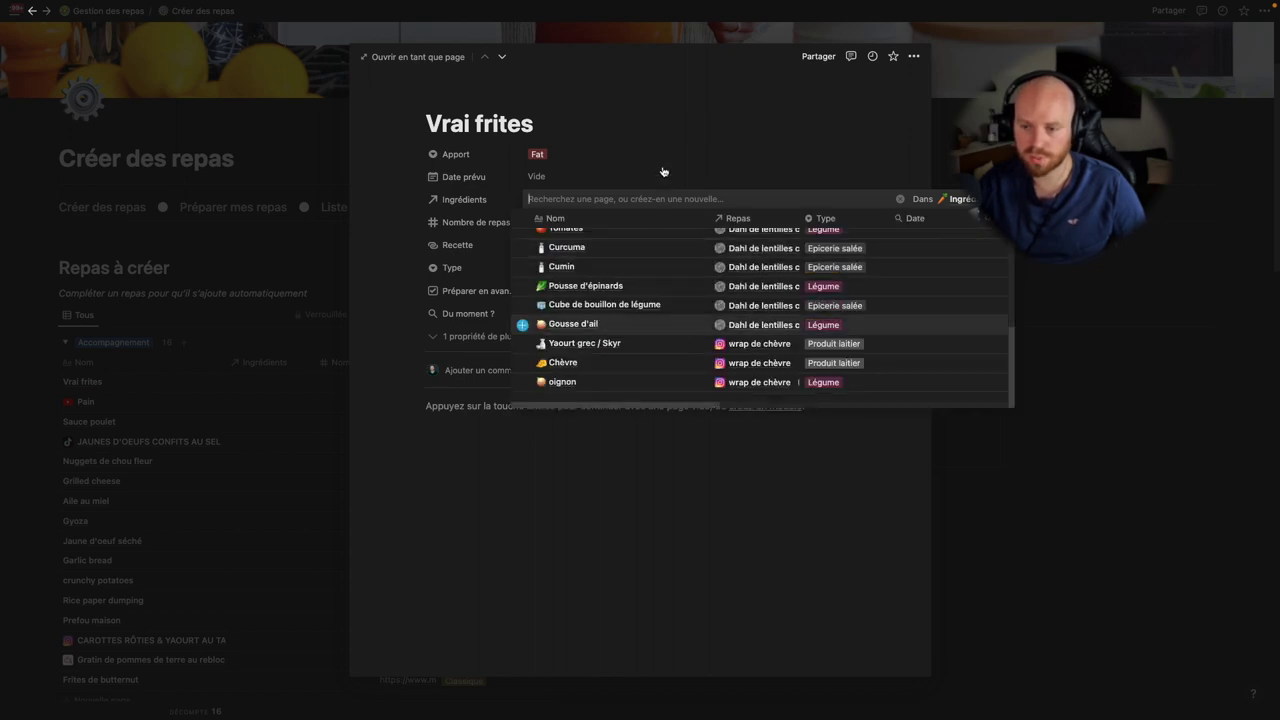
{"action": "key", "text": "Escape"}
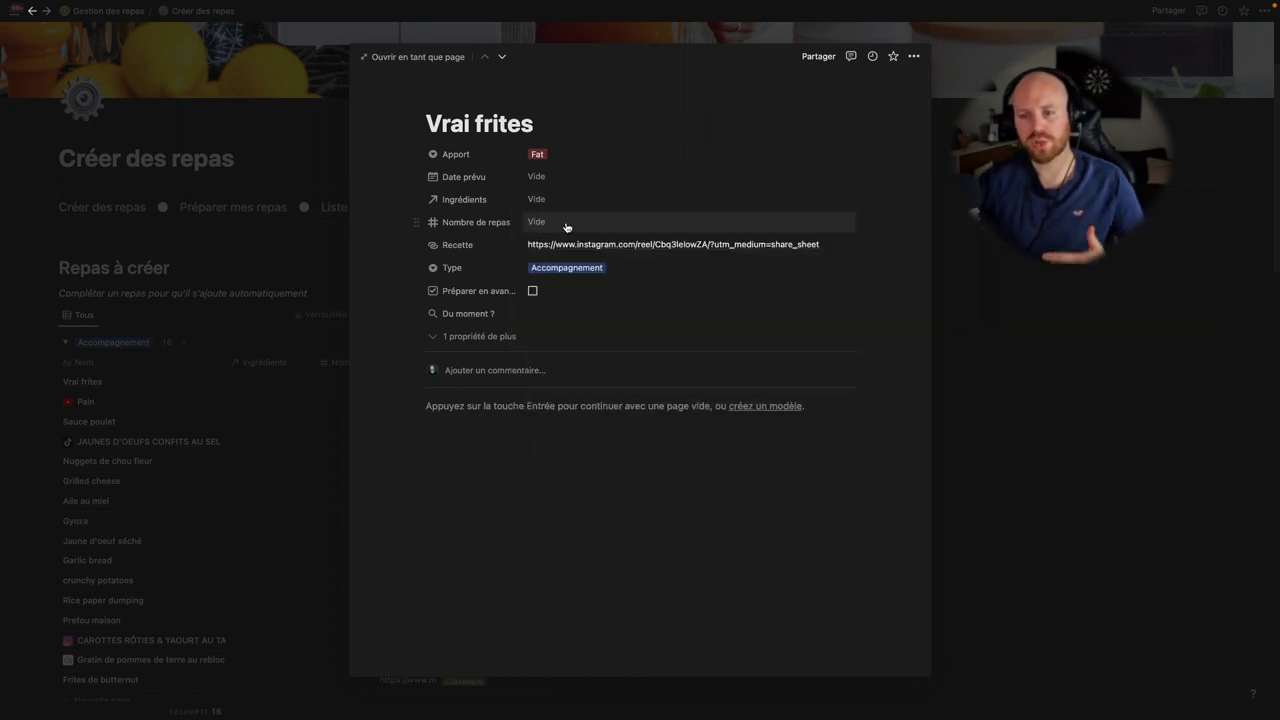
Set the Nombre de repas of Vrai frites to 2 and close the meal.
{"action": "left_click", "coordinate": [566, 224]}
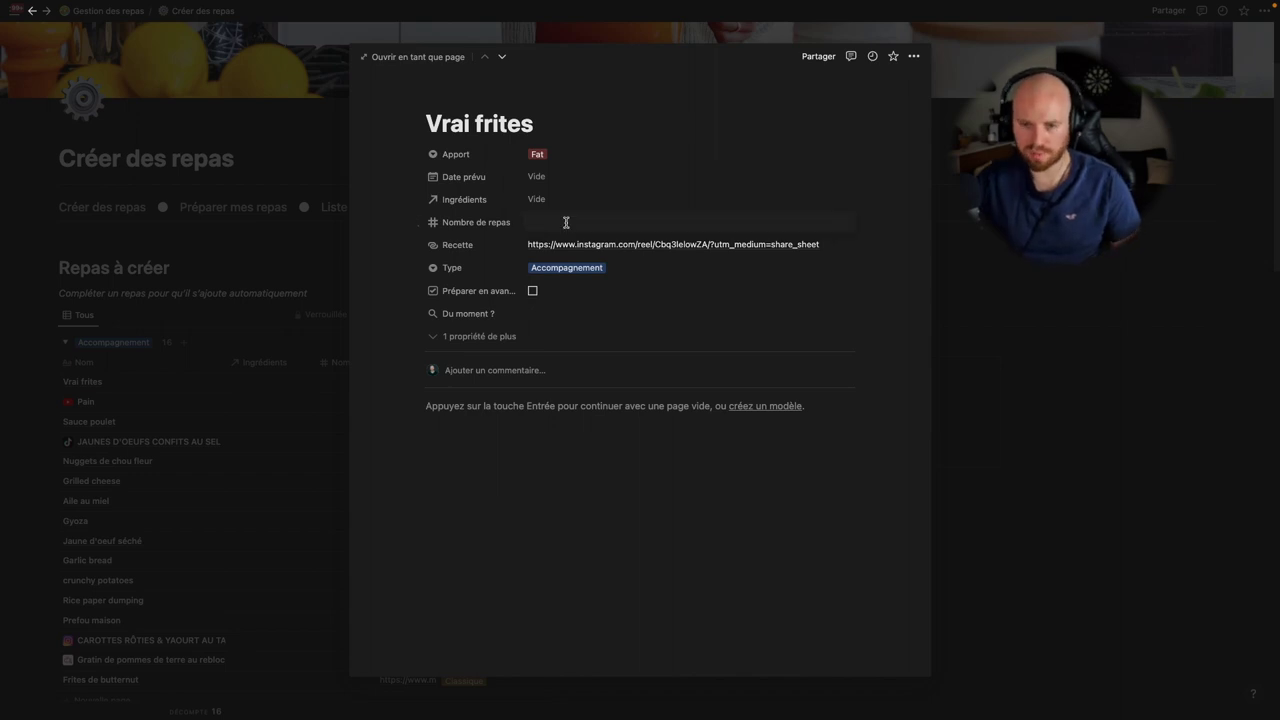
{"action": "type", "text": "2"}
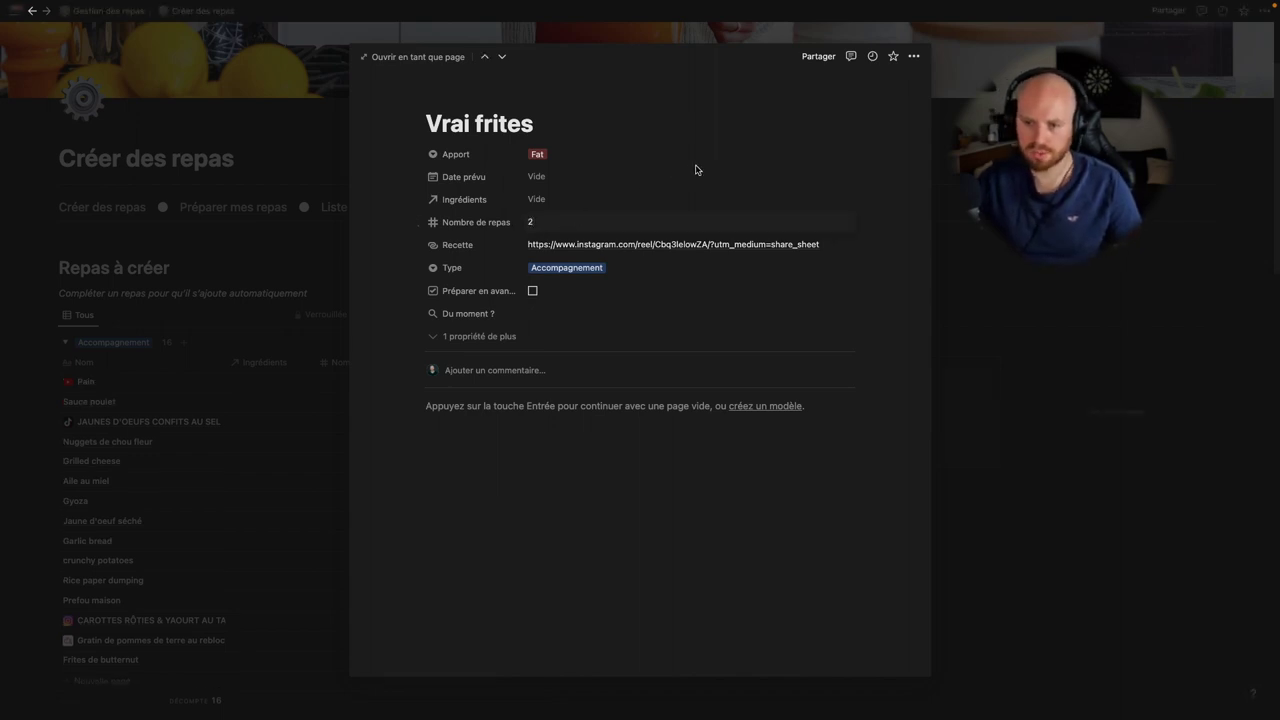
{"action": "left_click", "coordinate": [1052, 283]}
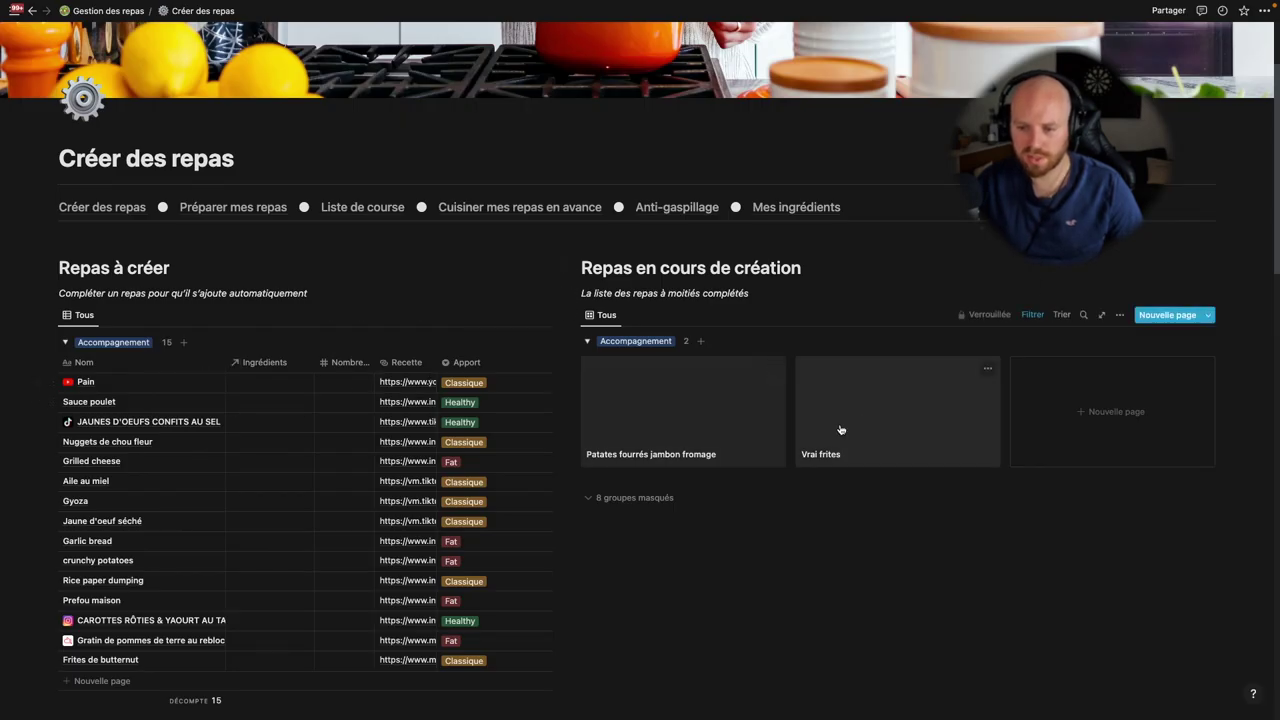
Reopen Vrai frites from Repas en cours de création and set its Nombre de repas to 1.
{"action": "left_click", "coordinate": [888, 406]}
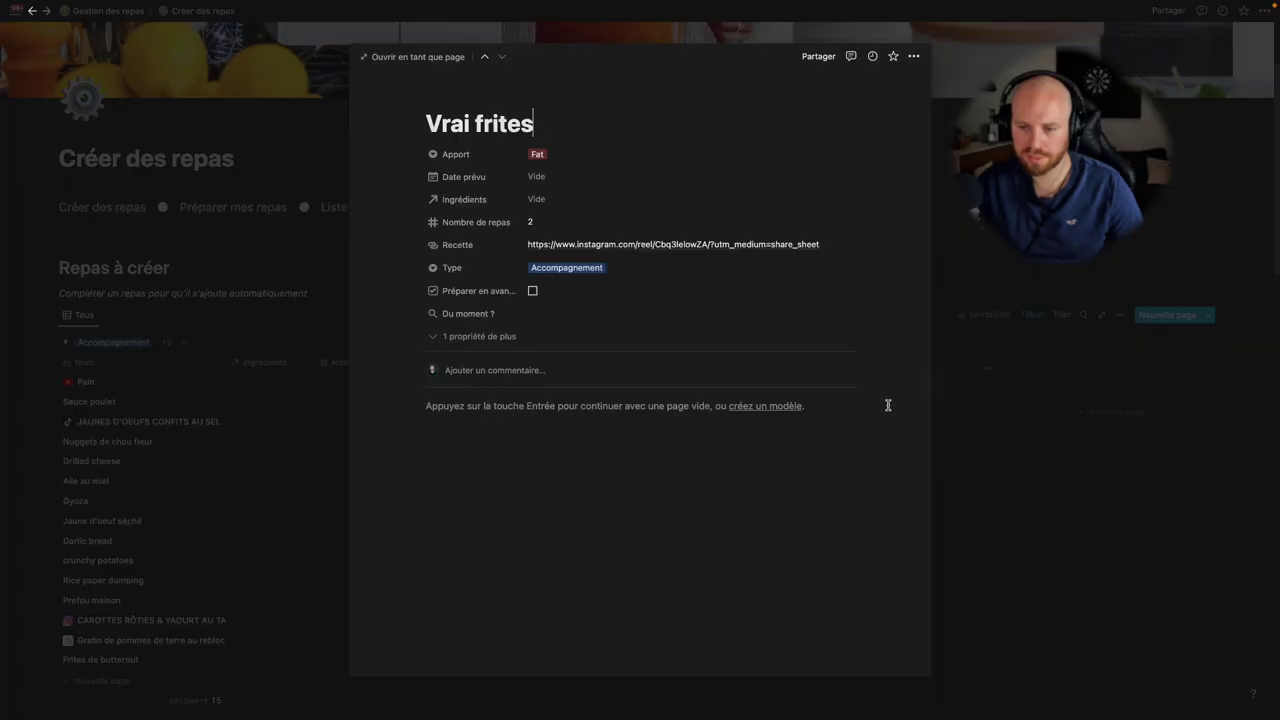
{"action": "left_click", "coordinate": [598, 233]}
{"action": "key", "text": "BackSpace"}
{"action": "type", "text": "1"}
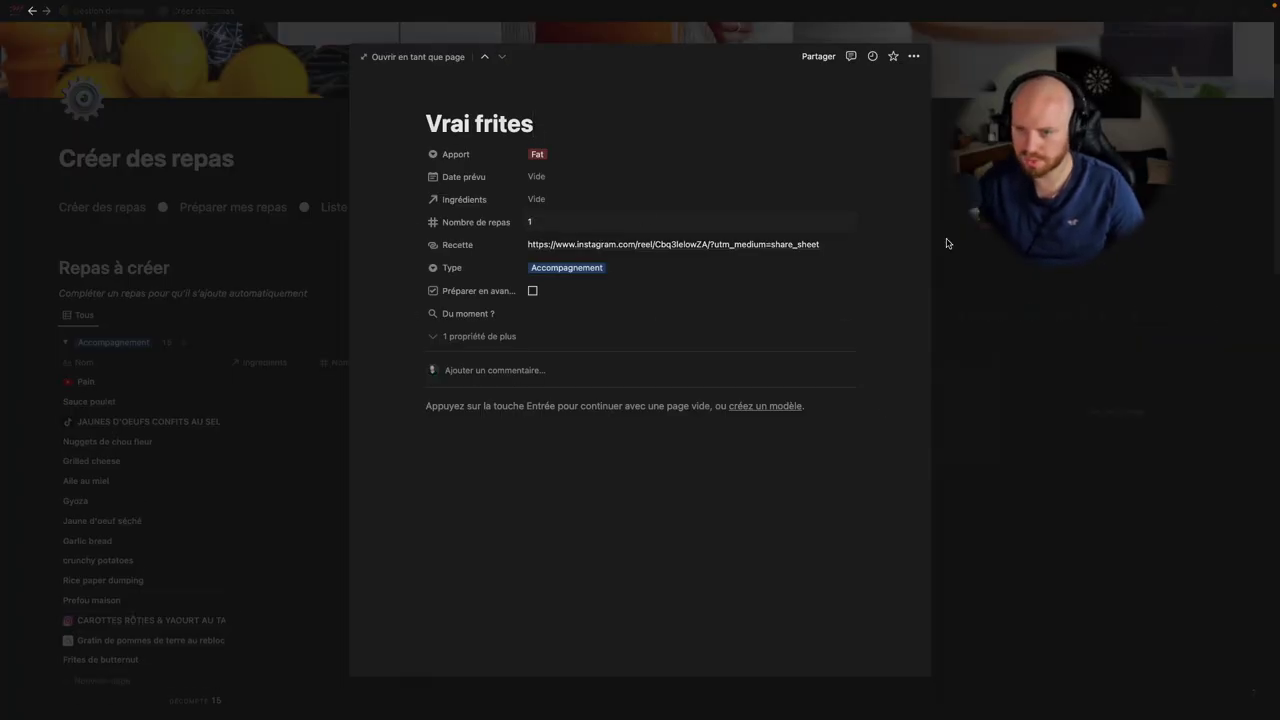
{"action": "left_click", "coordinate": [1000, 290]}
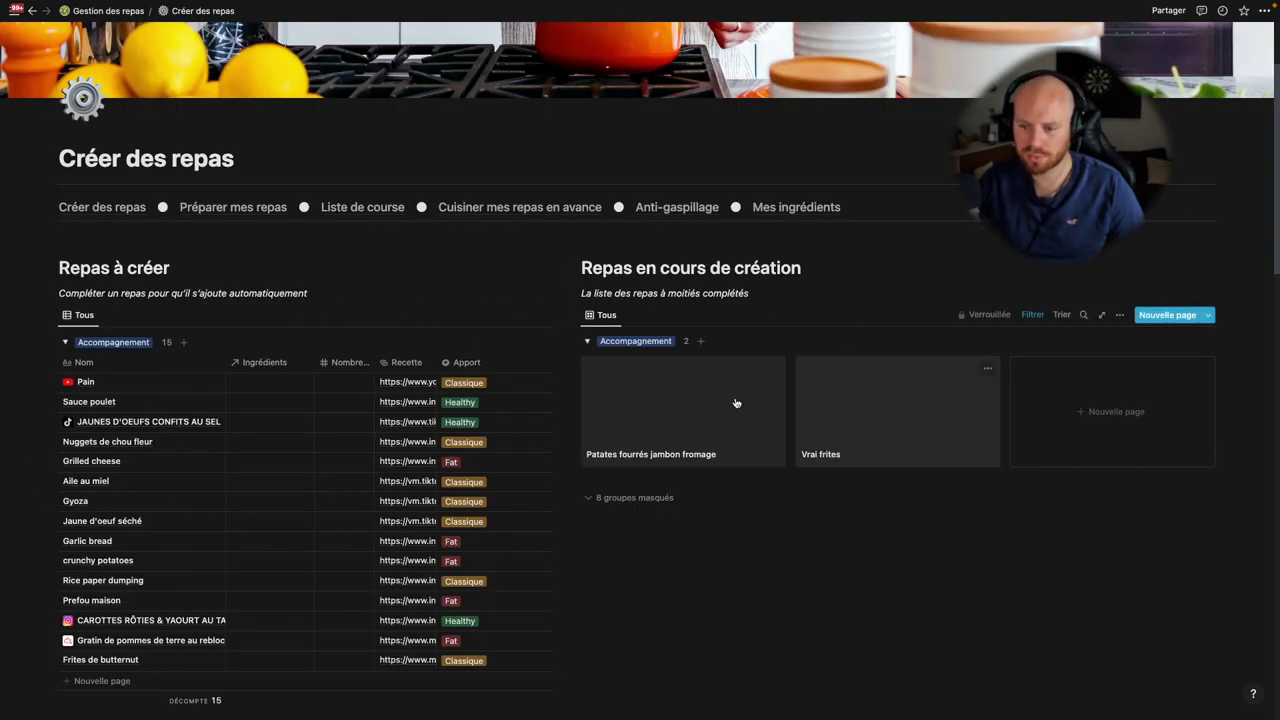
Check the properties of Vrai frites from the Repas en cours de création gallery and close the meal.
{"action": "left_click", "coordinate": [818, 411]}
{"action": "left_click", "coordinate": [1118, 252]}
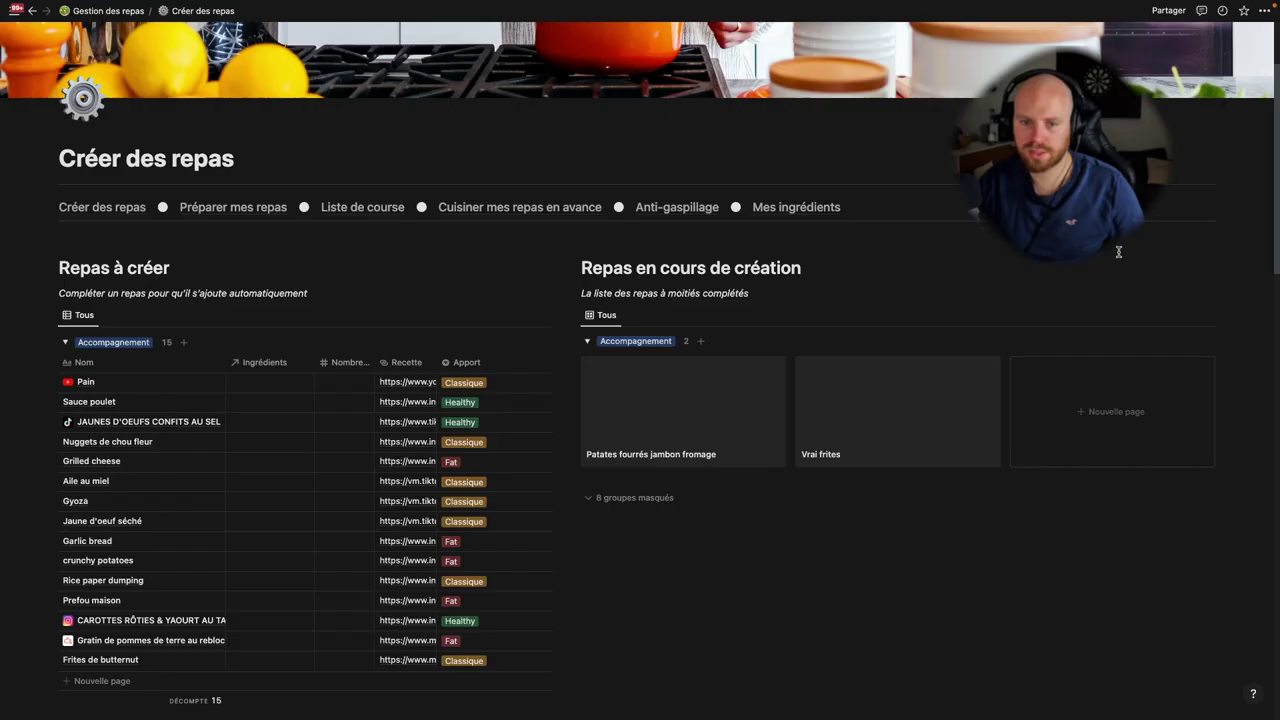
{"action": "left_click", "coordinate": [854, 410]}
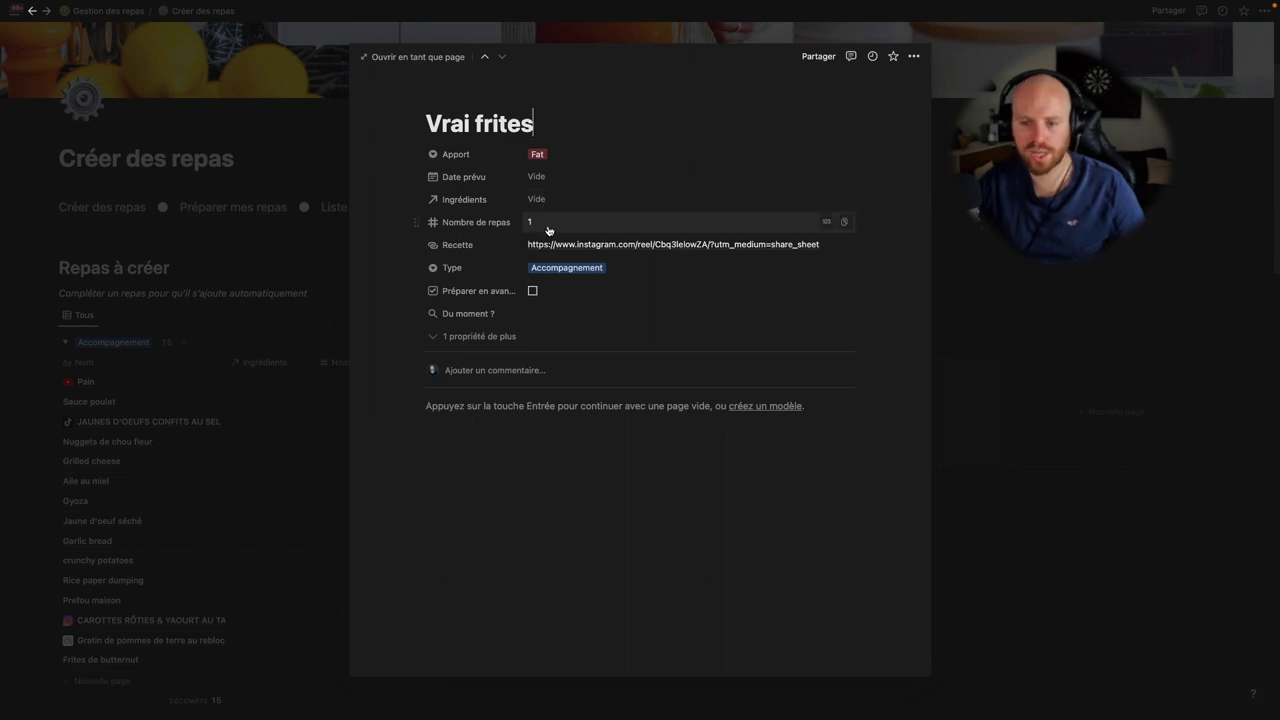
{"action": "left_click", "coordinate": [1010, 349]}
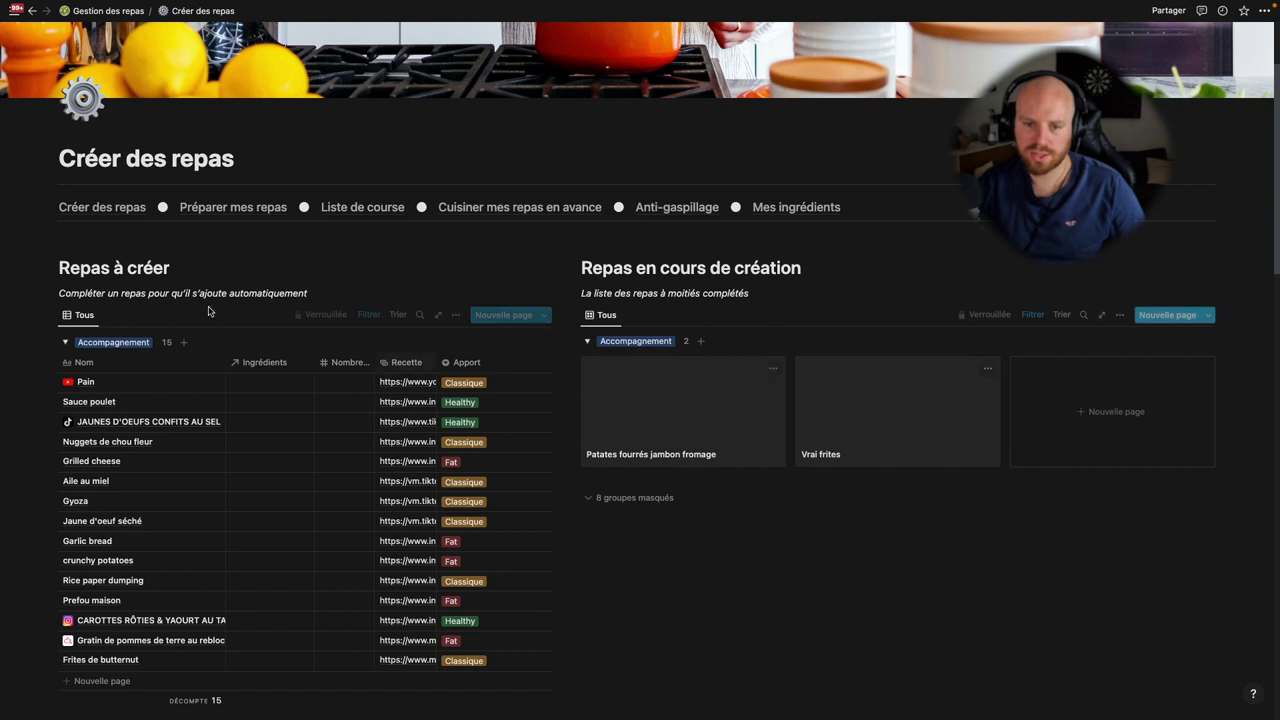
Go to the Préparer mes repas page and examine its available meals and planning calendar.
{"action": "left_click", "coordinate": [240, 210]}
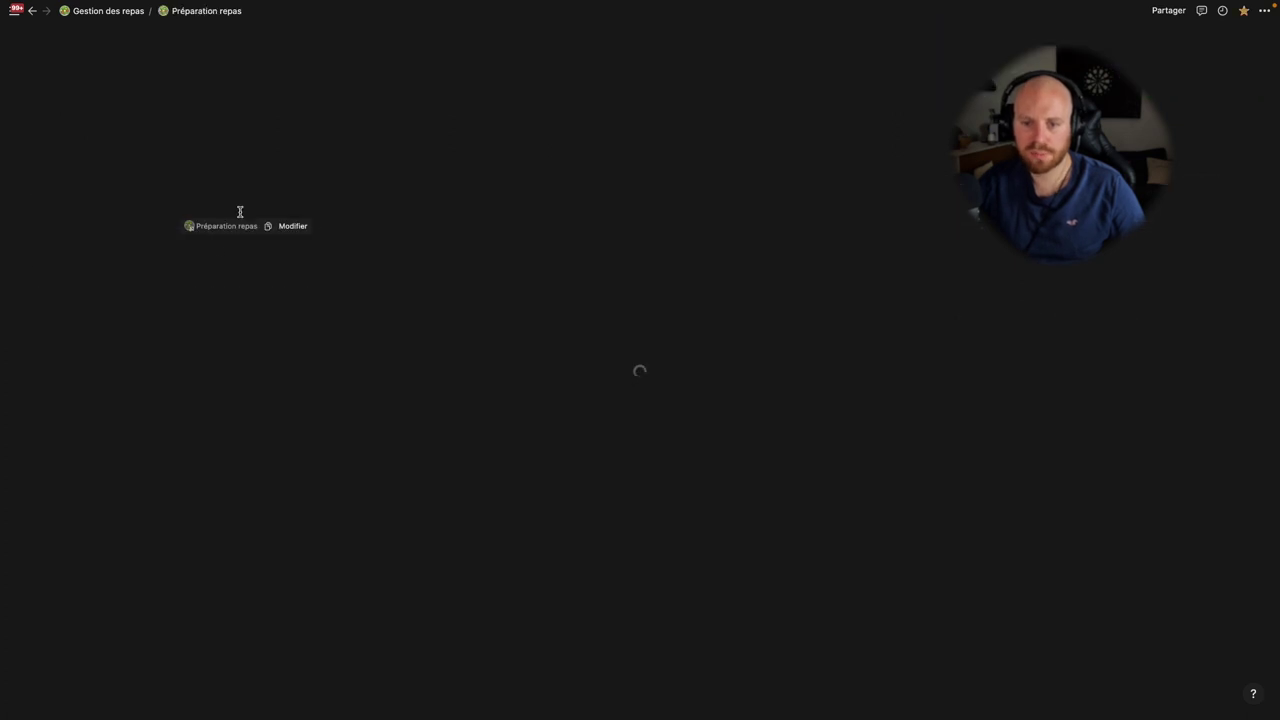
{"action": "scroll", "coordinate": [320, 430], "scroll_direction": "down", "scroll_amount": 5}
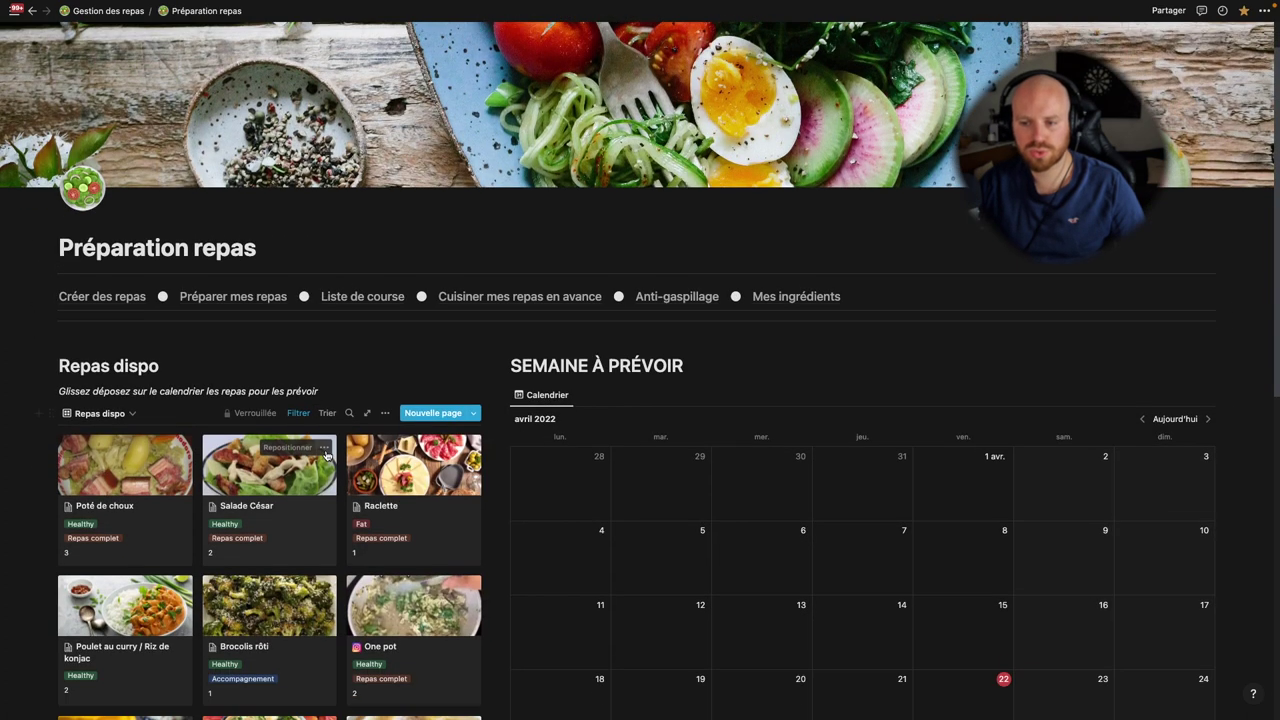
{"action": "scroll", "coordinate": [318, 434], "scroll_direction": "up", "scroll_amount": 4}
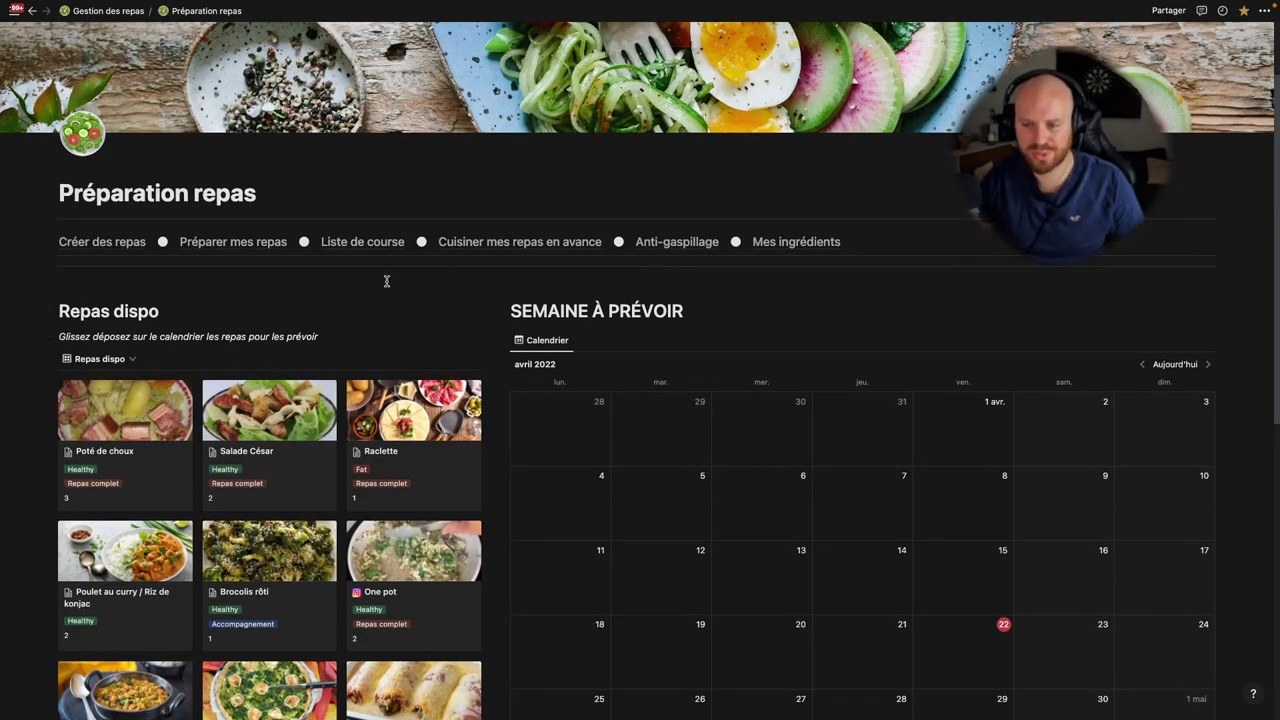
Go to the Mes ingrédients page and open the Pates ingredient to view its name and properties.
{"action": "left_click", "coordinate": [803, 245]}
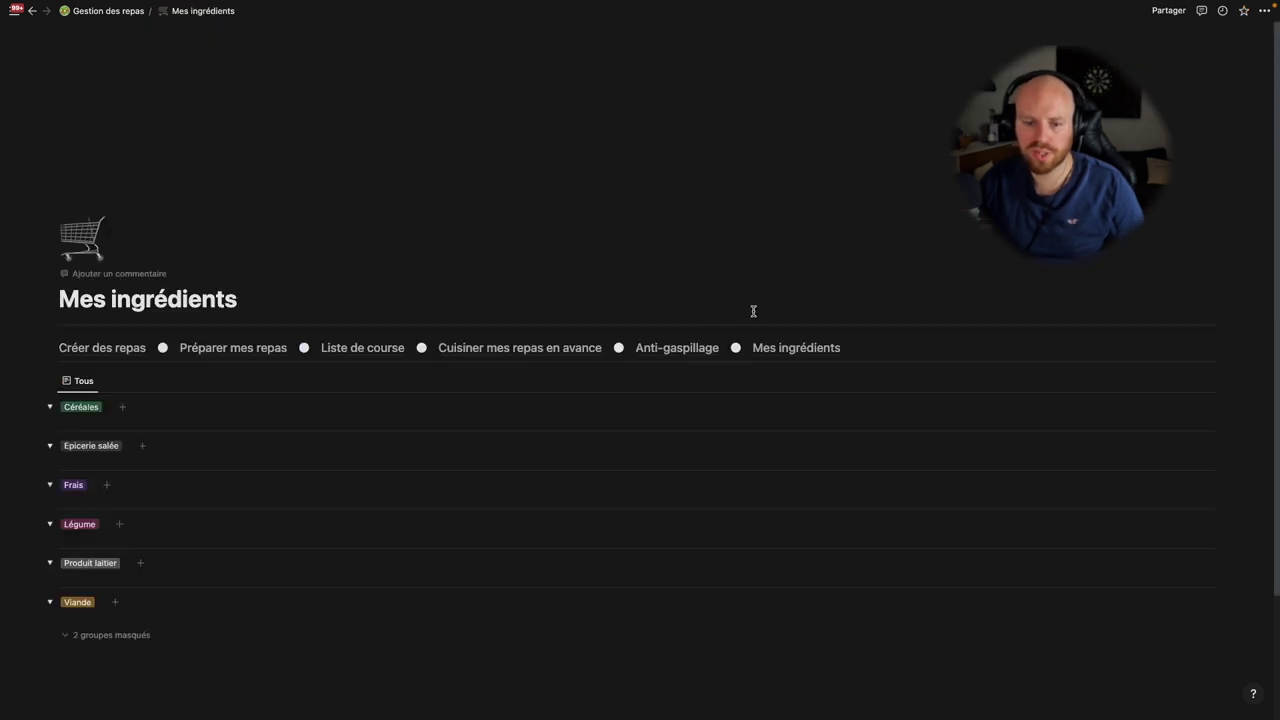
{"action": "scroll", "coordinate": [343, 551], "scroll_direction": "down", "scroll_amount": 2}
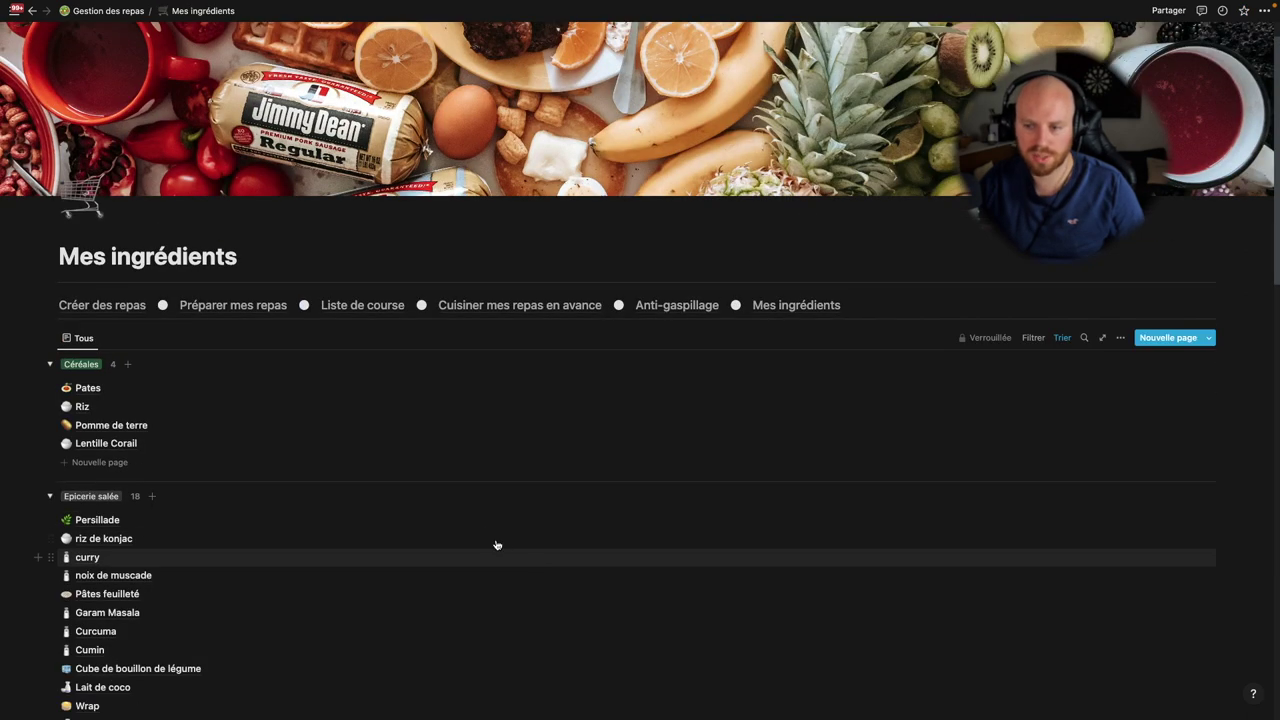
{"action": "left_click", "coordinate": [129, 354]}
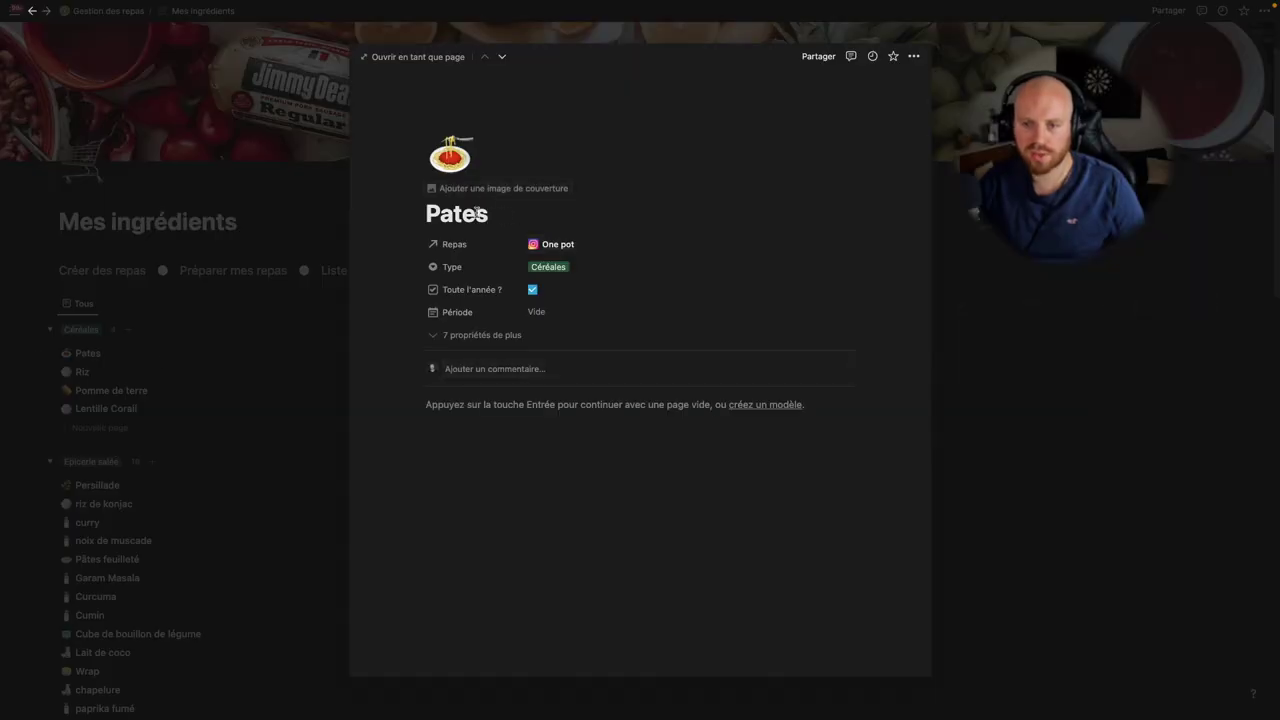
{"action": "left_click_drag", "start_coordinate": [433, 213], "coordinate": [499, 216]}
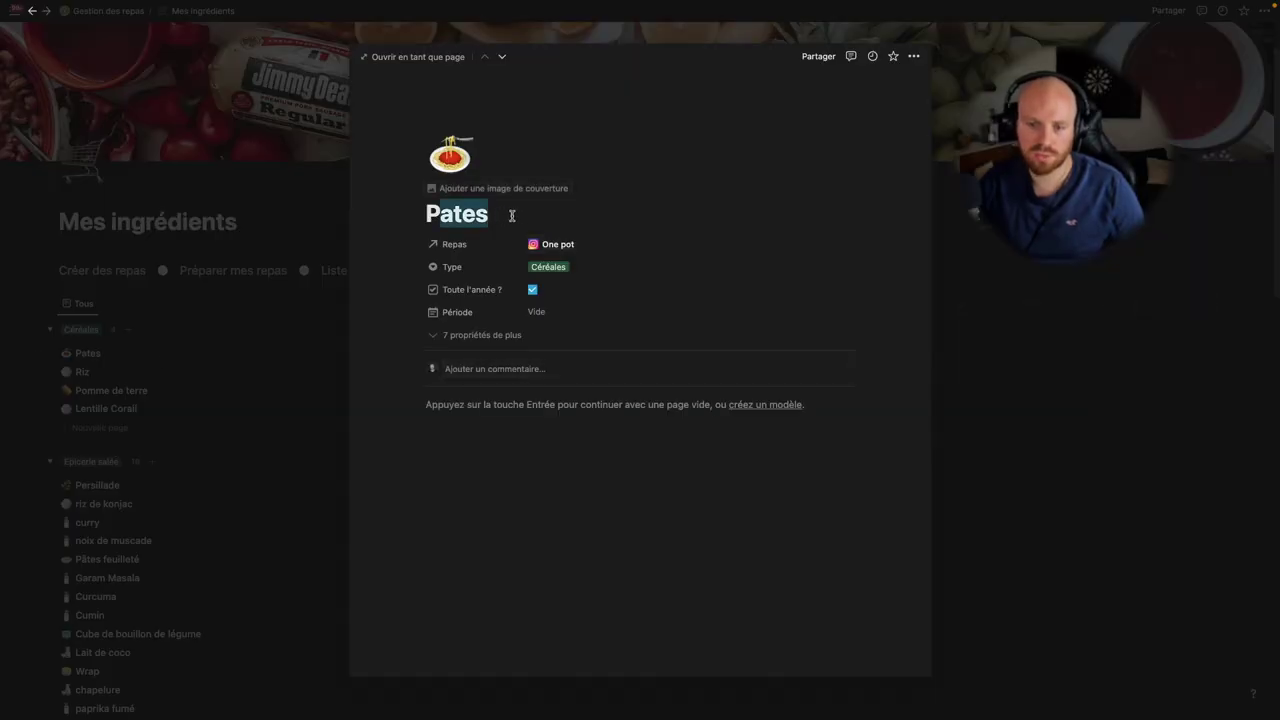
{"action": "left_click", "coordinate": [512, 215]}
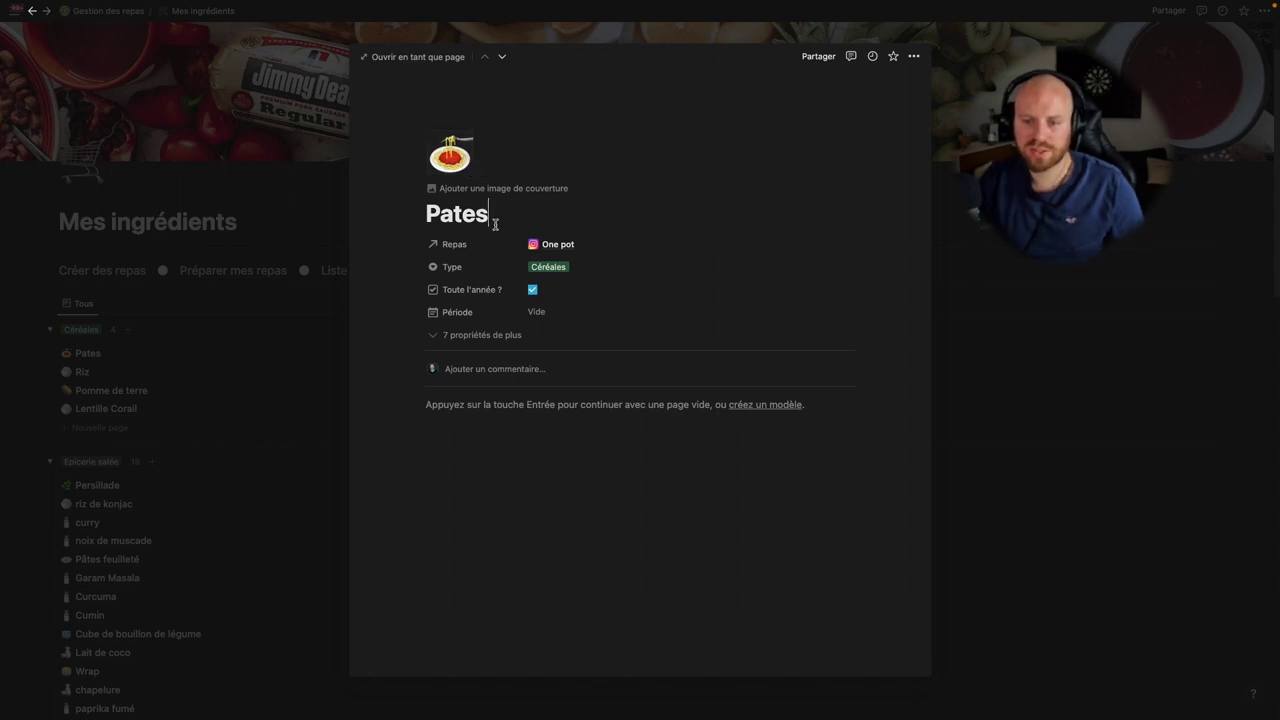
Enter fsgsf as a trial new option in the Type property of Pates and clear the entry.
{"action": "left_click", "coordinate": [537, 260]}
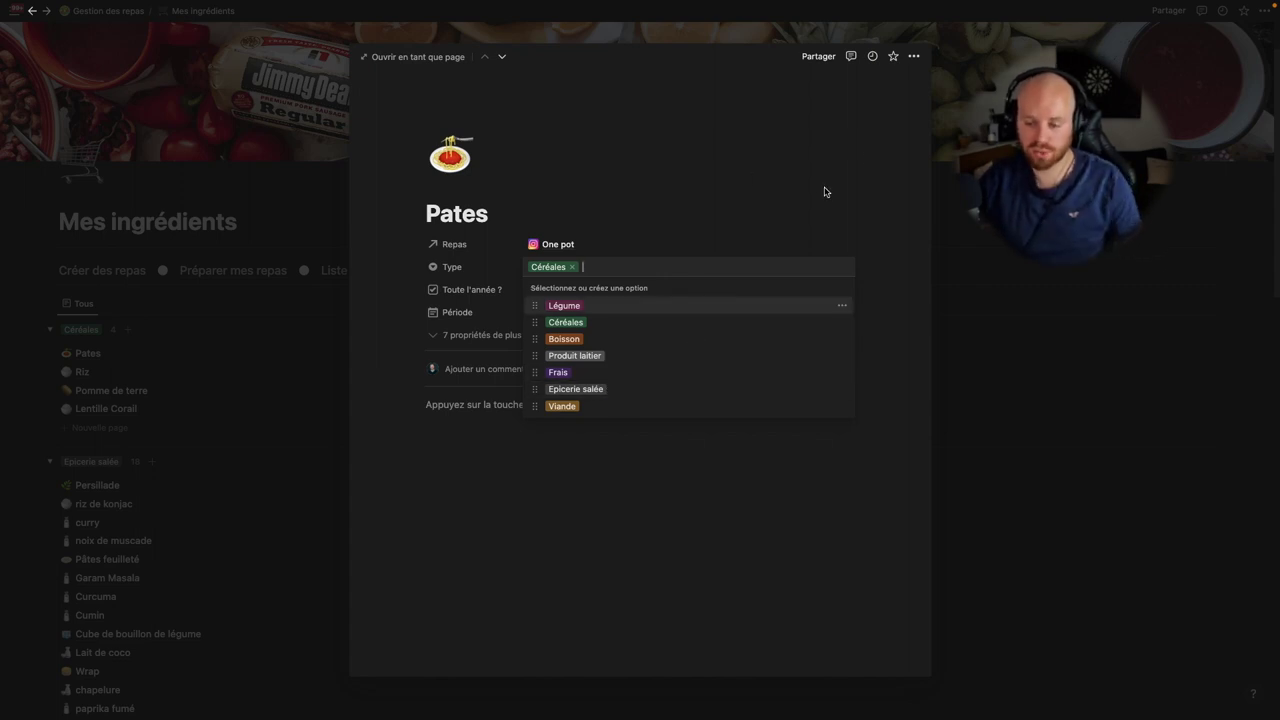
{"action": "type", "text": "fsgsf"}
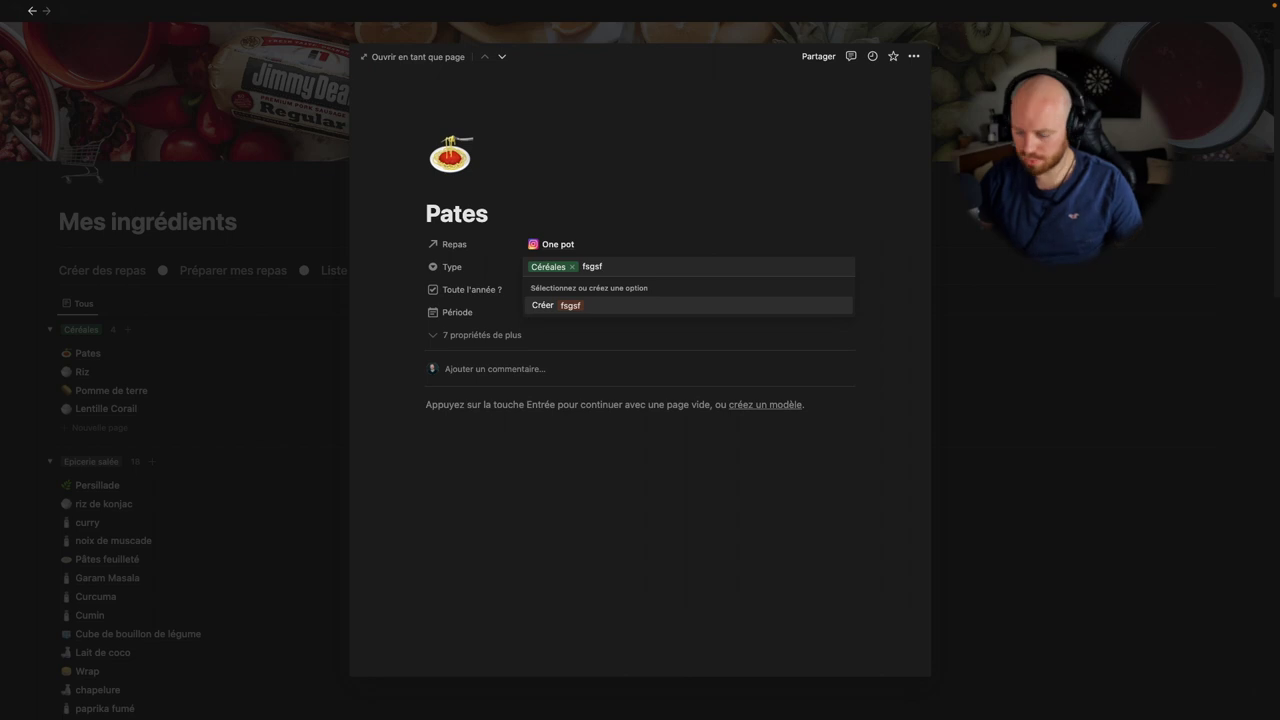
{"action": "key", "text": "BackSpace"}
{"action": "key", "text": "BackSpace"}
{"action": "key", "text": "BackSpace"}
{"action": "key", "text": "BackSpace"}
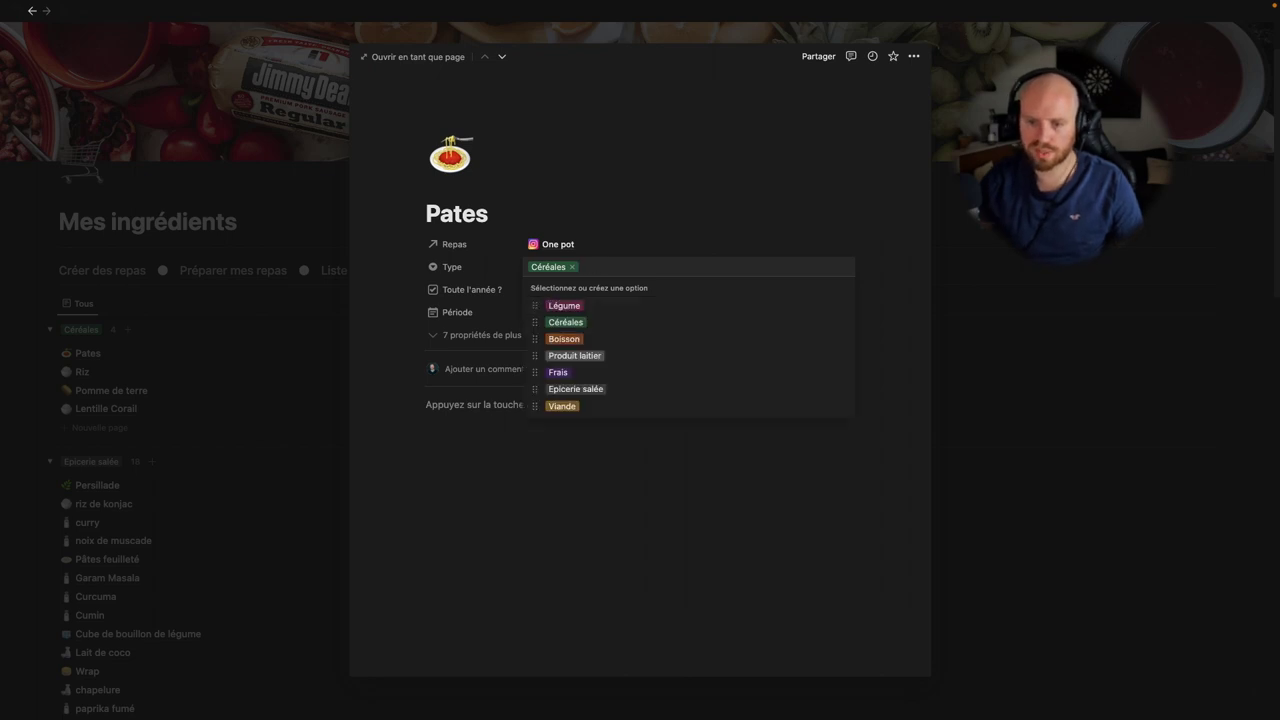
Close the Pates ingredient, open Brocolis in the Légume group and check the start and end dates of its Période property.
{"action": "left_click", "coordinate": [550, 293]}
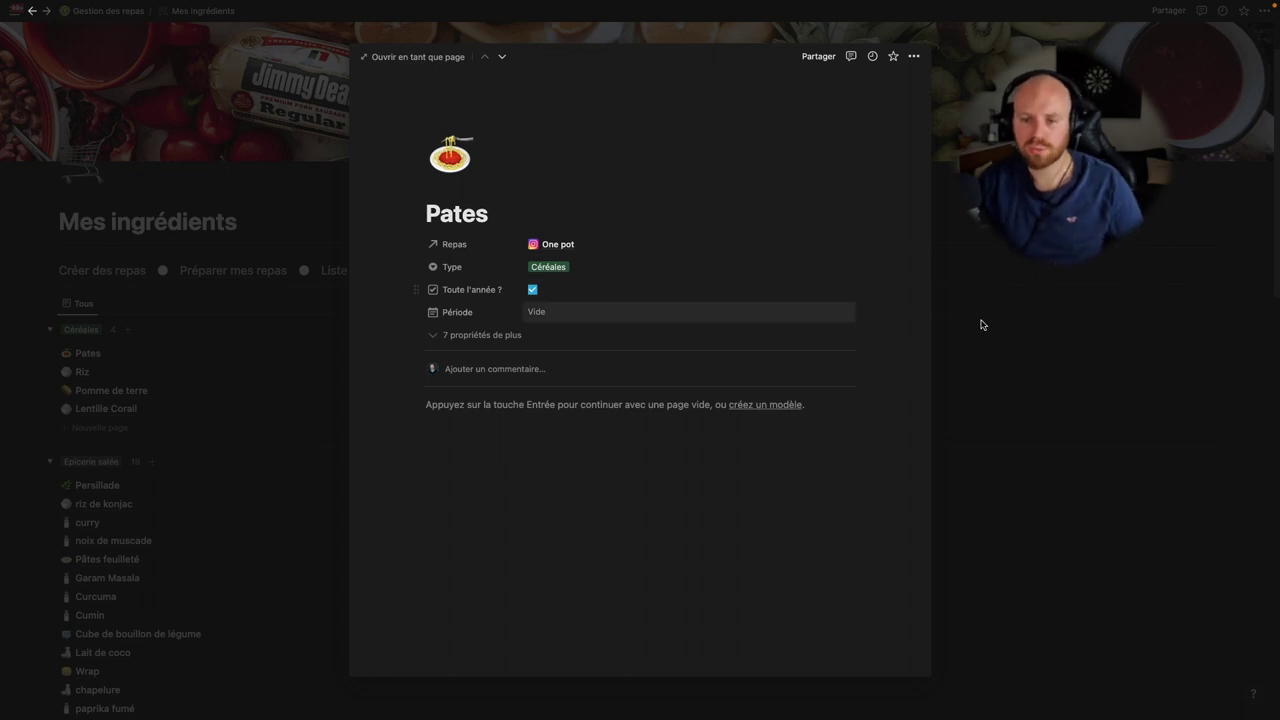
{"action": "left_click", "coordinate": [1014, 329]}
{"action": "scroll", "coordinate": [177, 500], "scroll_direction": "down", "scroll_amount": 5}
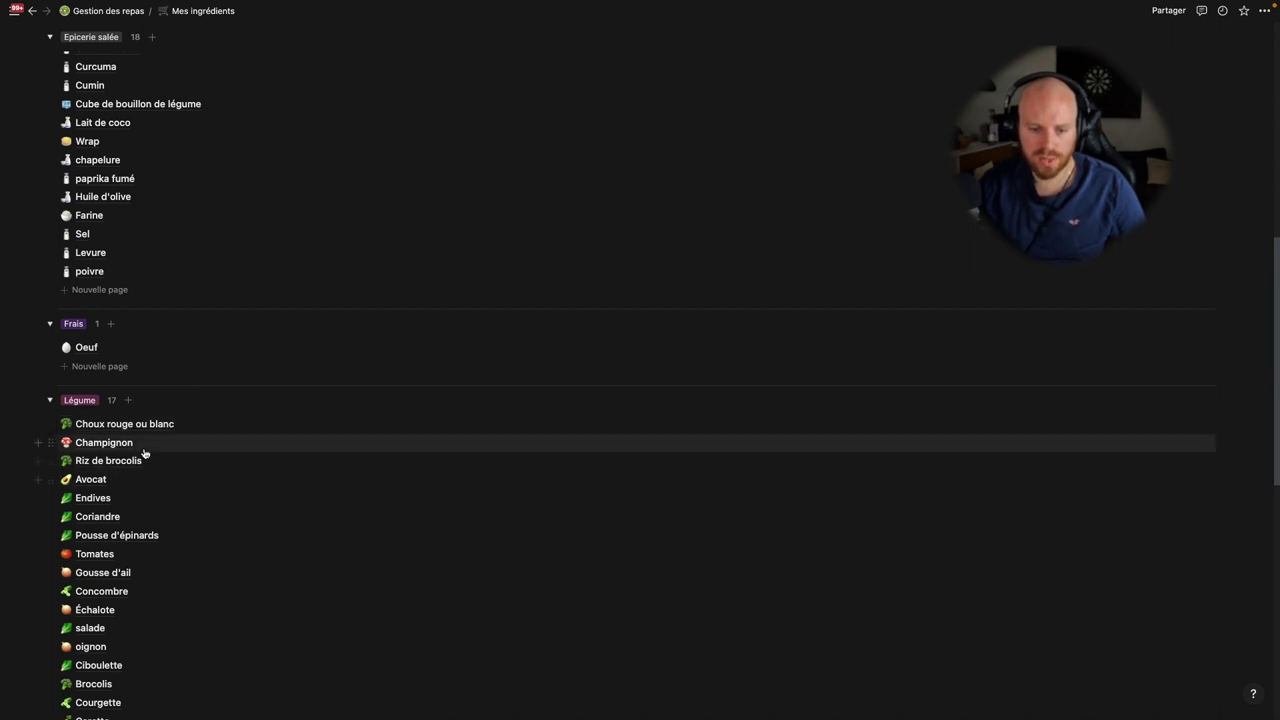
{"action": "scroll", "coordinate": [142, 455], "scroll_direction": "down", "scroll_amount": 3}
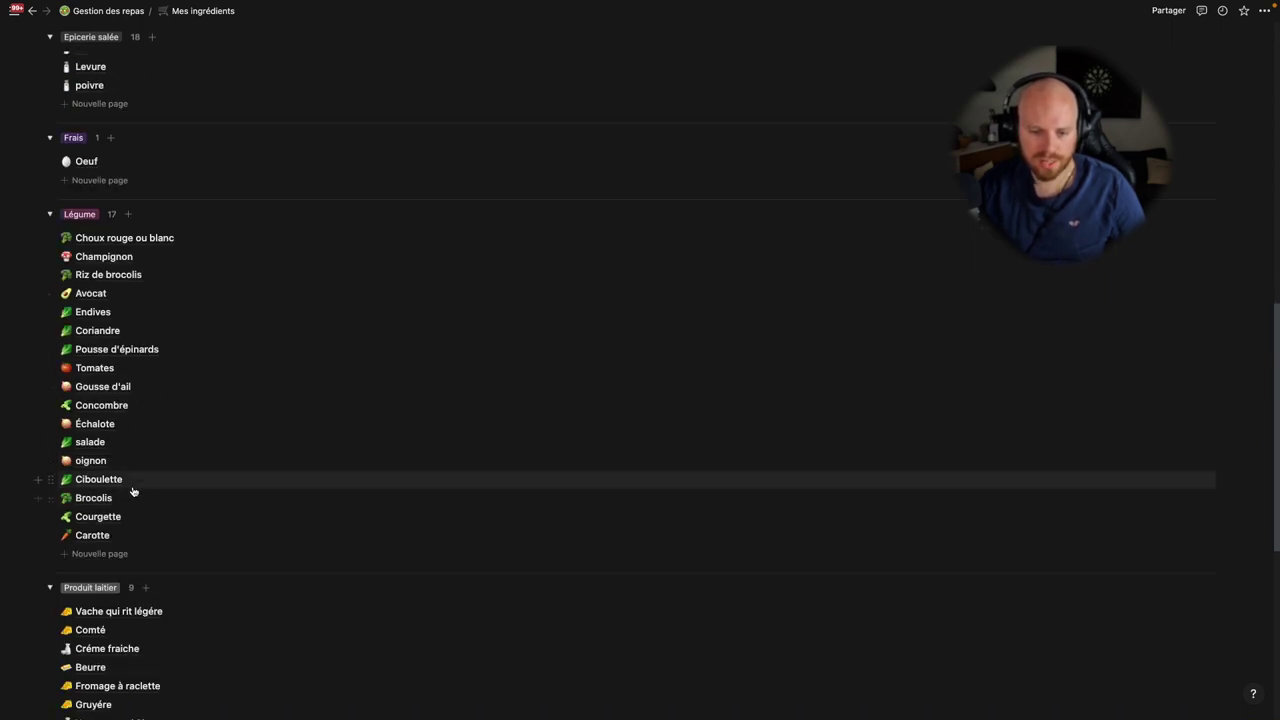
{"action": "left_click", "coordinate": [115, 505]}
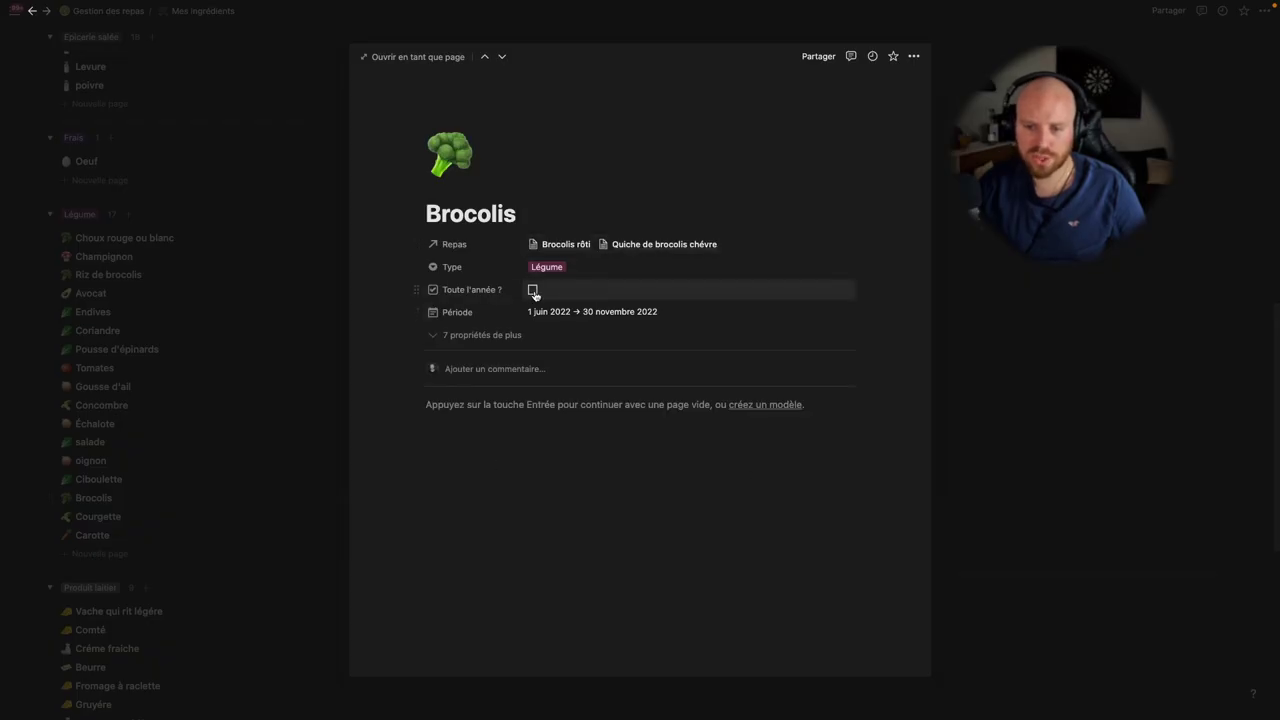
{"action": "left_click", "coordinate": [596, 312]}
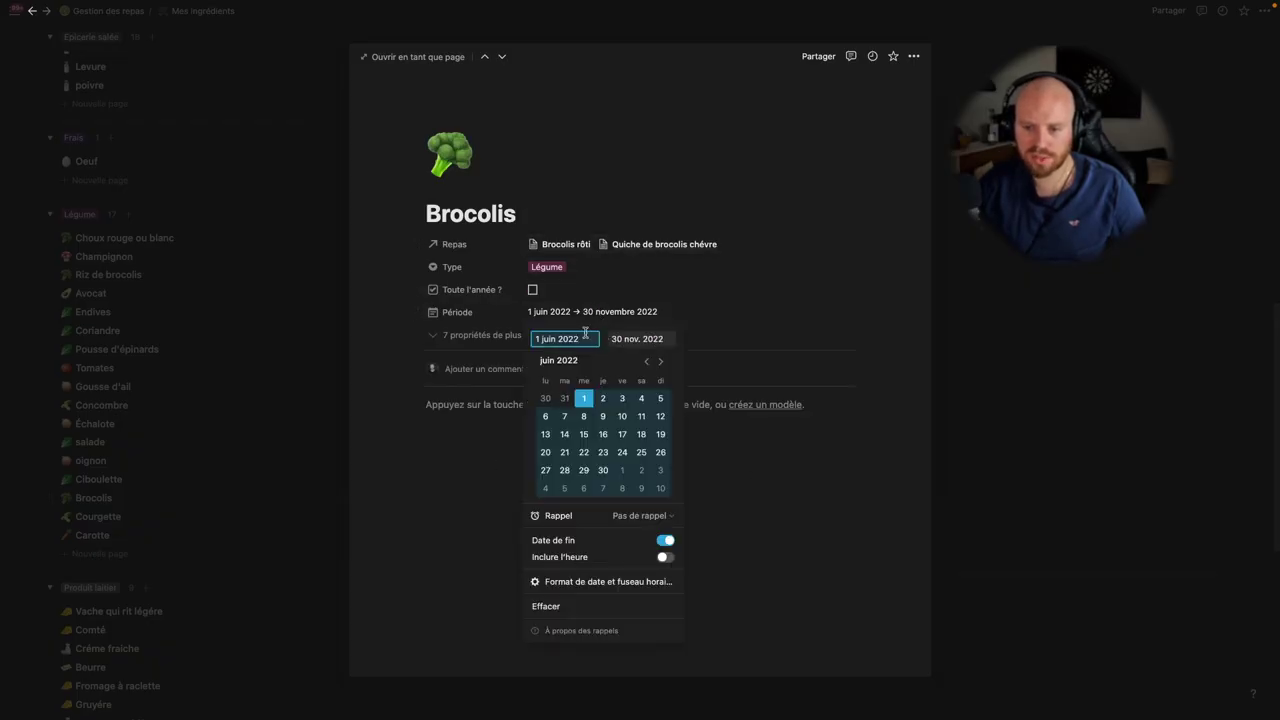
{"action": "left_click", "coordinate": [660, 314]}
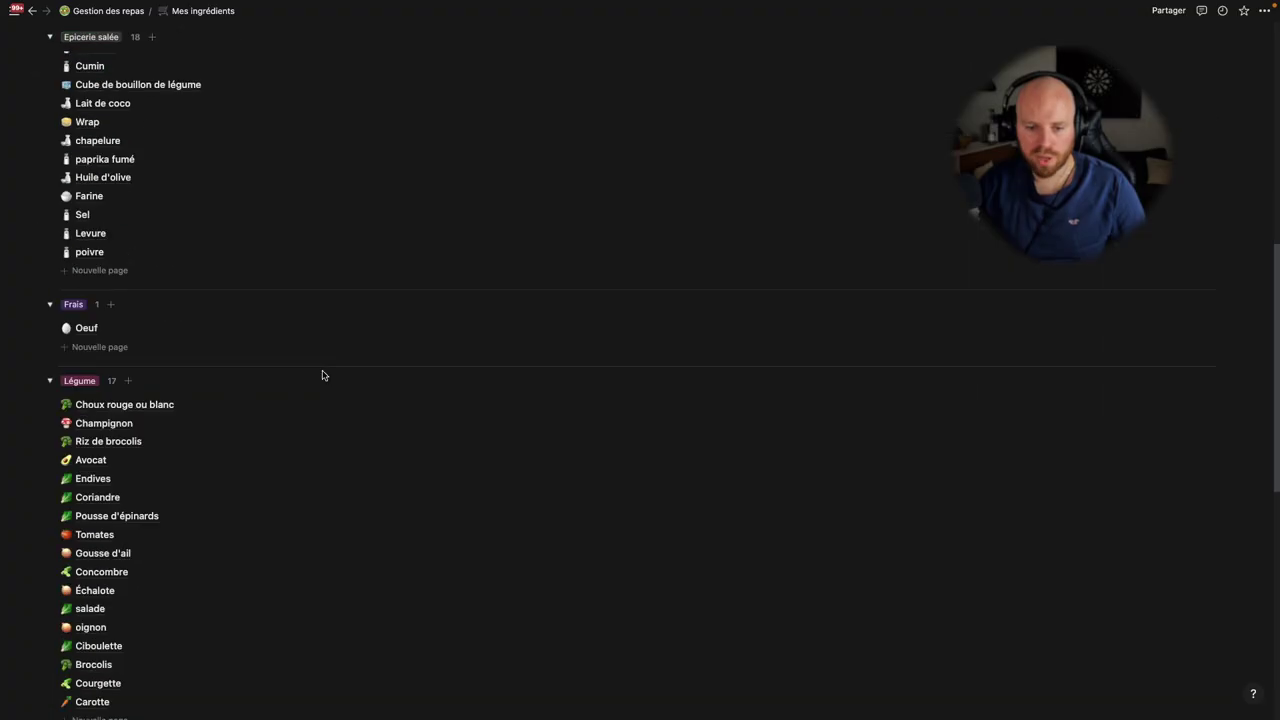
Return to the Créer des repas page, search the Ingrédients property of Vrai frites for broc and close the meal.
{"action": "scroll", "coordinate": [323, 374], "scroll_direction": "down", "scroll_amount": 5}
{"action": "scroll", "coordinate": [324, 374], "scroll_direction": "up", "scroll_amount": 3}
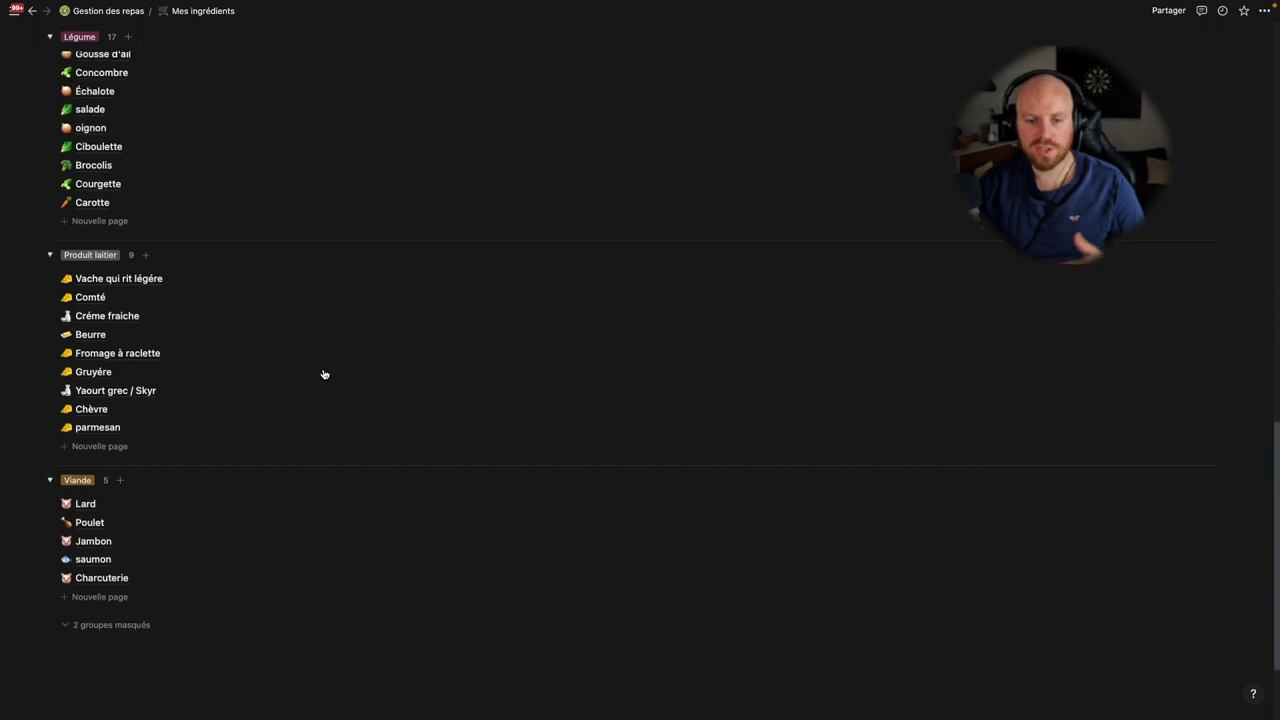
{"action": "scroll", "coordinate": [323, 374], "scroll_direction": "up", "scroll_amount": 10}
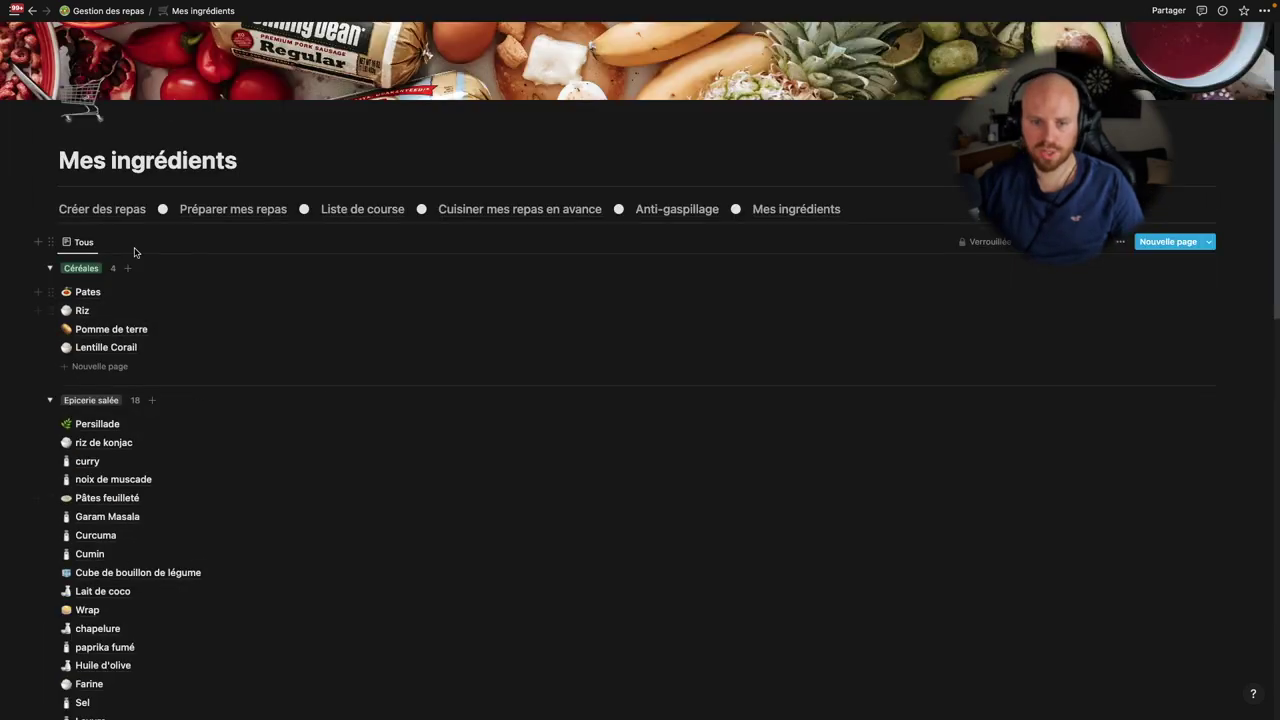
{"action": "left_click", "coordinate": [113, 212]}
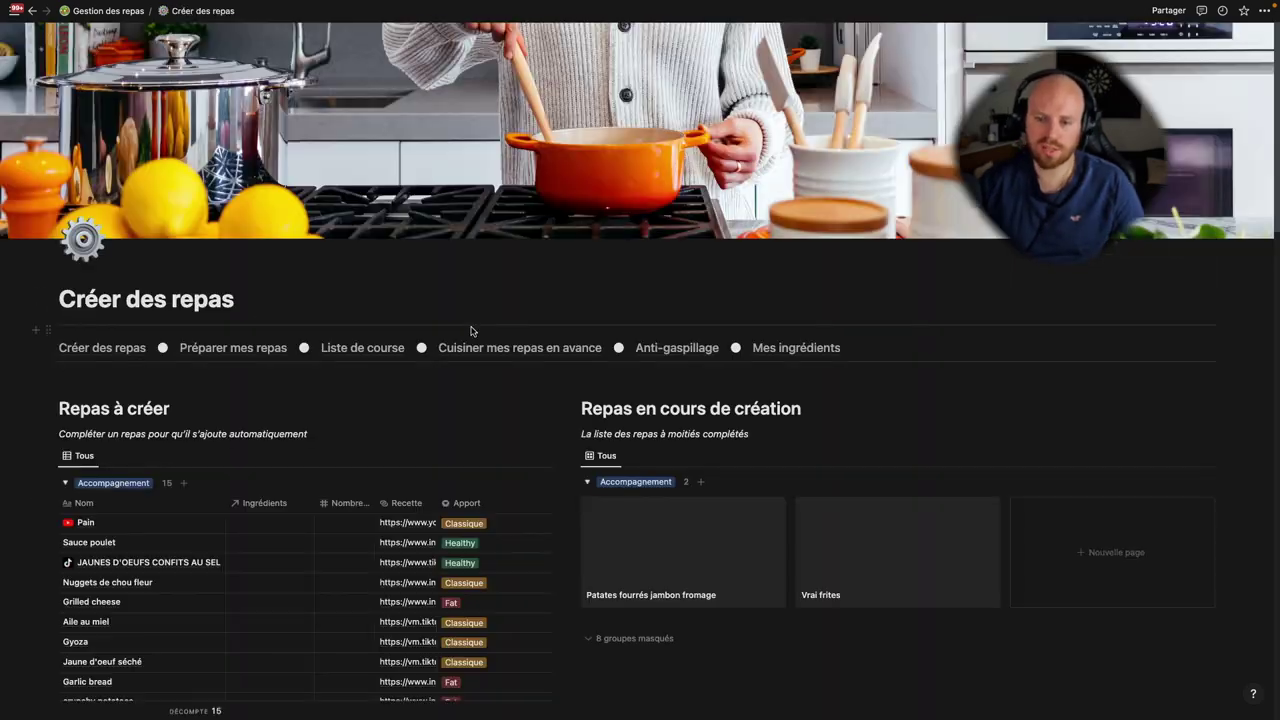
{"action": "left_click", "coordinate": [817, 537]}
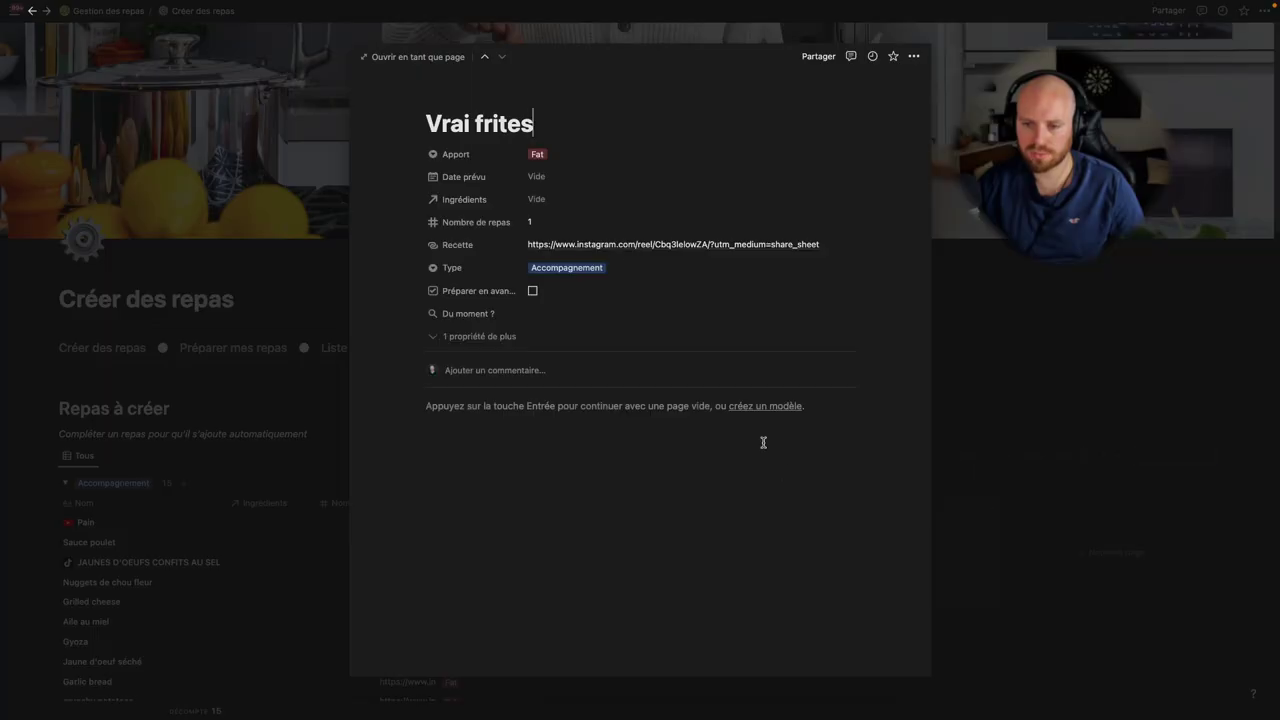
{"action": "left_click", "coordinate": [541, 198]}
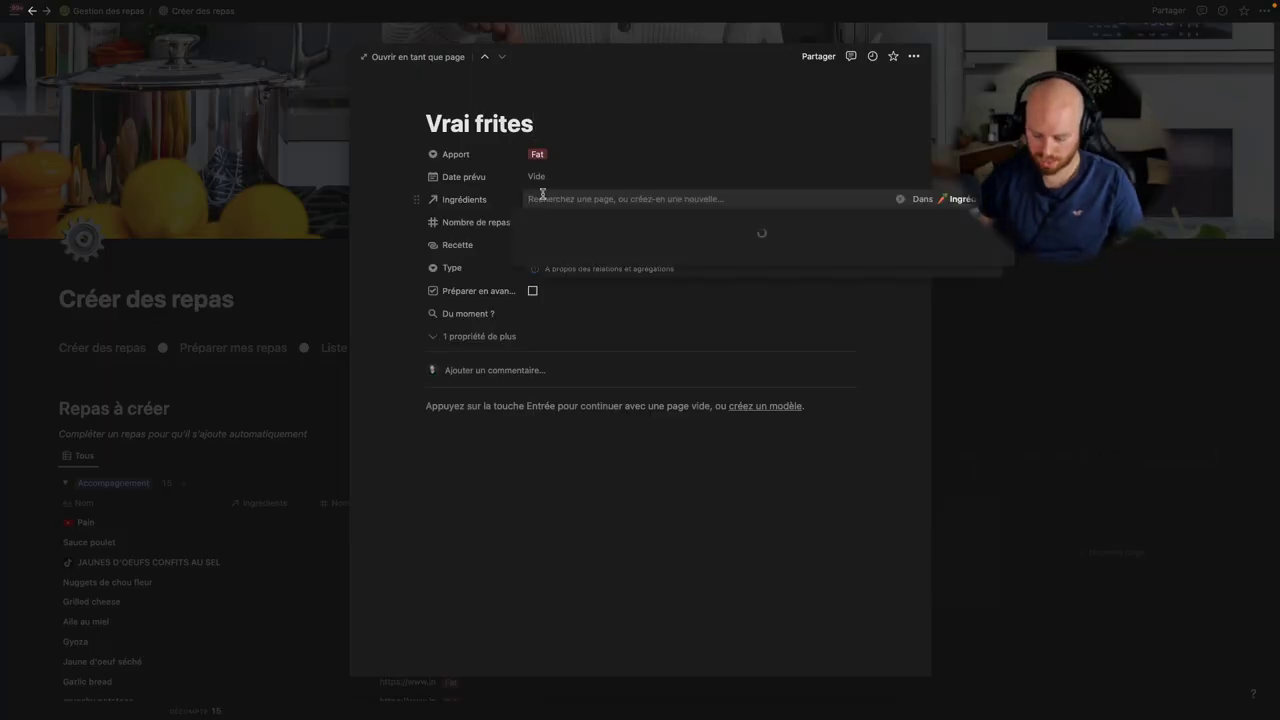
{"action": "type", "text": "broc"}
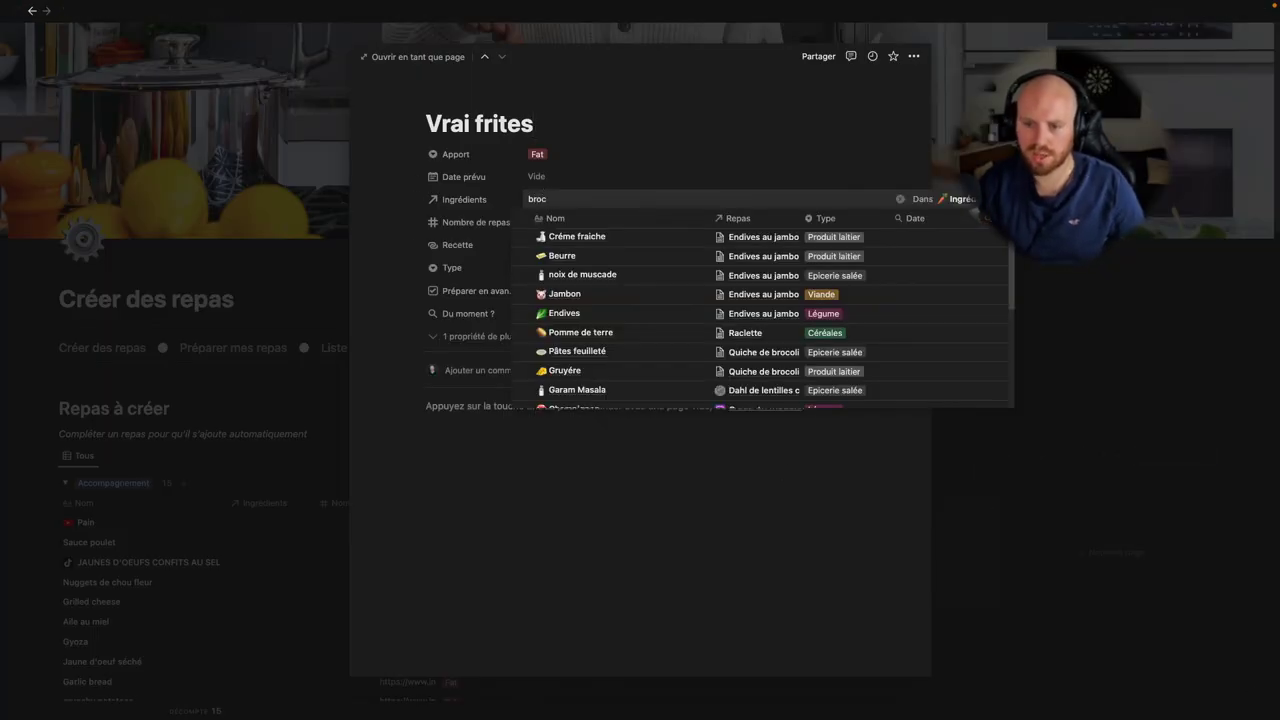
{"action": "left_click", "coordinate": [727, 140]}
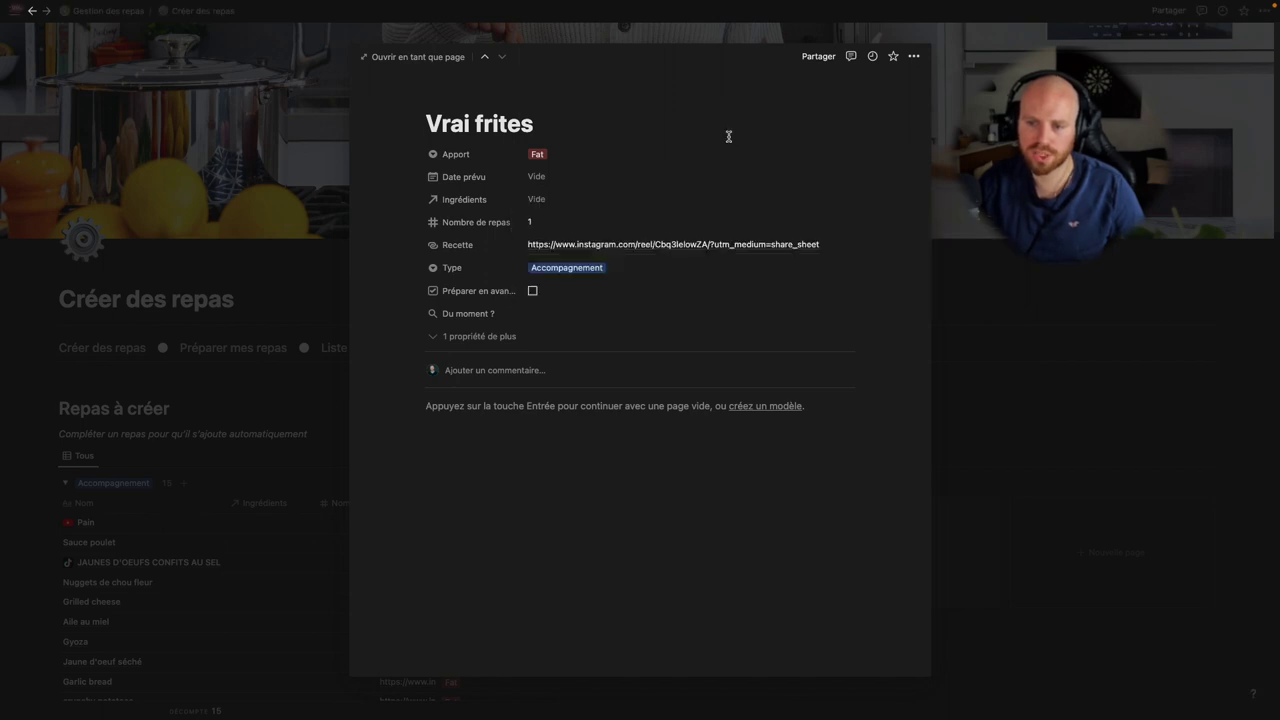
{"action": "left_click", "coordinate": [1006, 367]}
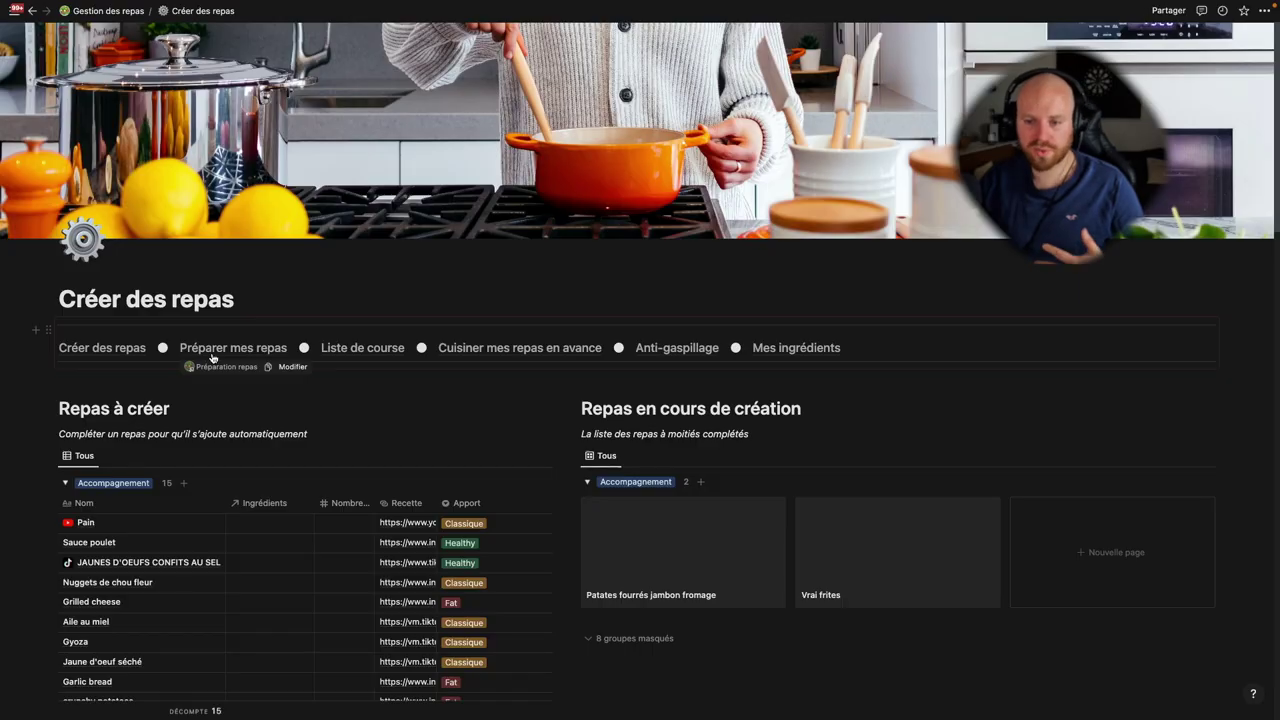
Go to the Préparer mes repas page and look through the meal cards under Repas dispo.
{"action": "left_click", "coordinate": [215, 347]}
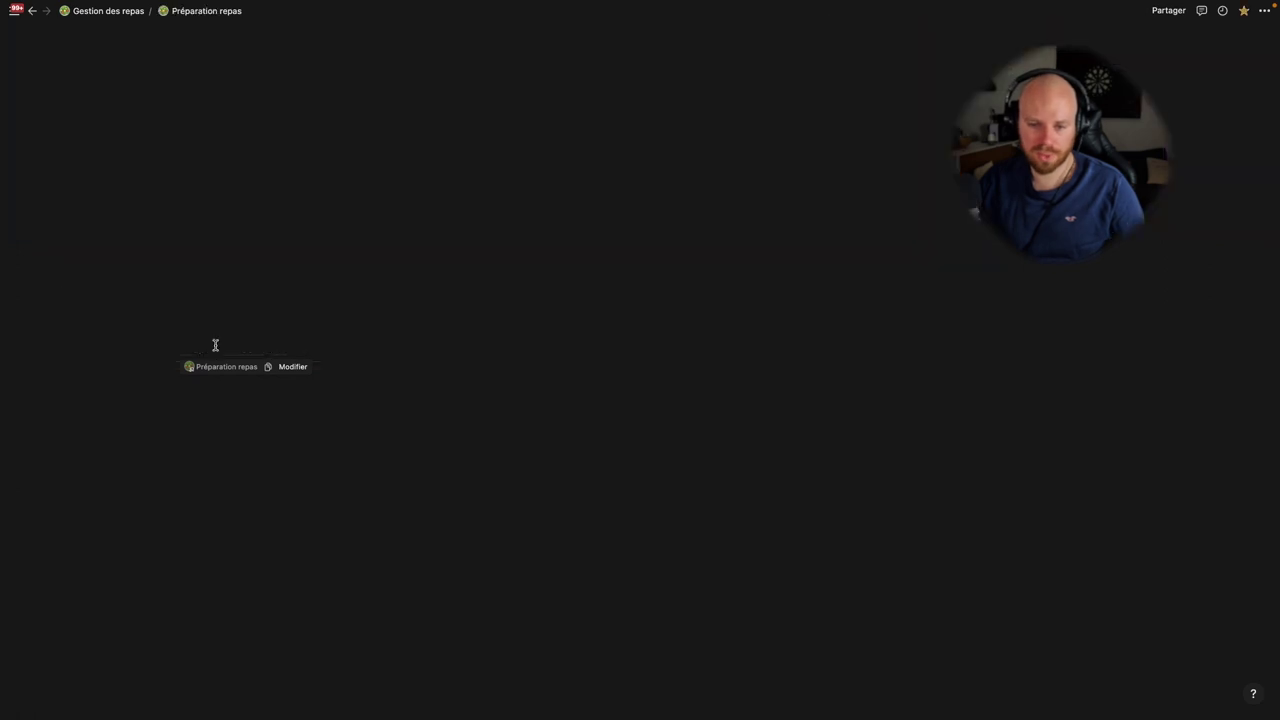
{"action": "scroll", "coordinate": [414, 557], "scroll_direction": "down", "scroll_amount": 5}
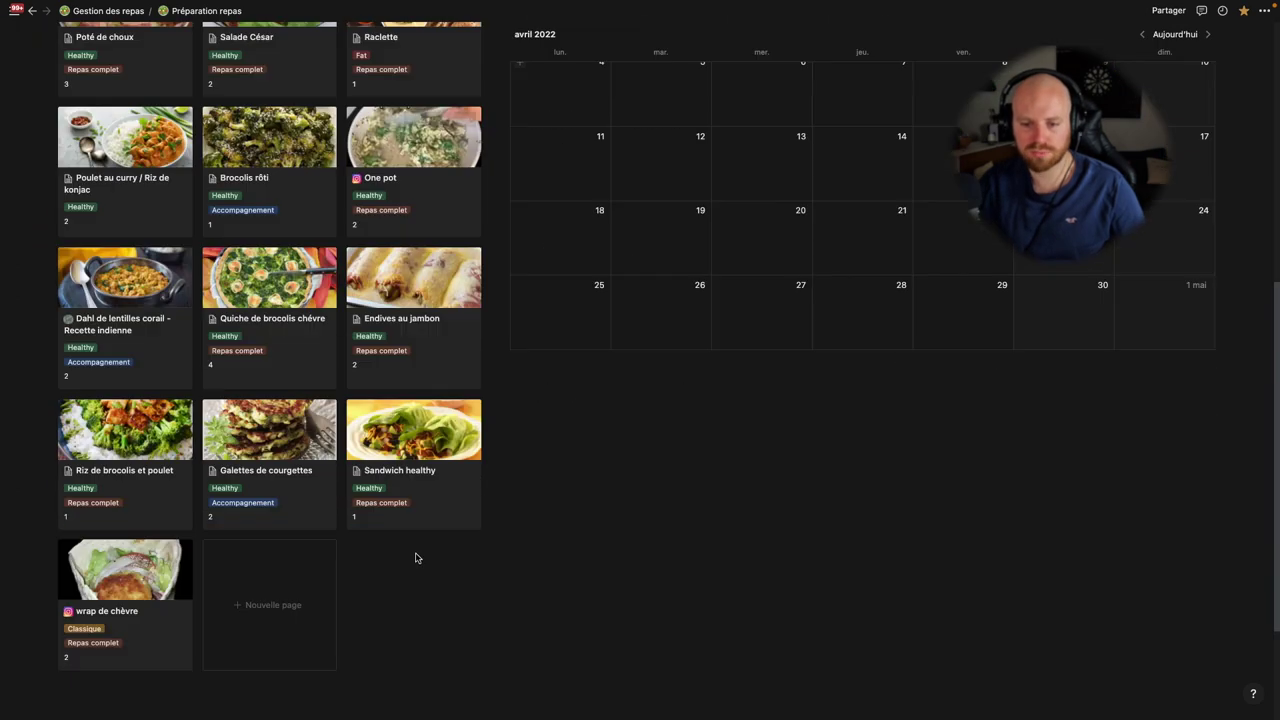
{"action": "scroll", "coordinate": [418, 557], "scroll_direction": "up", "scroll_amount": 10}
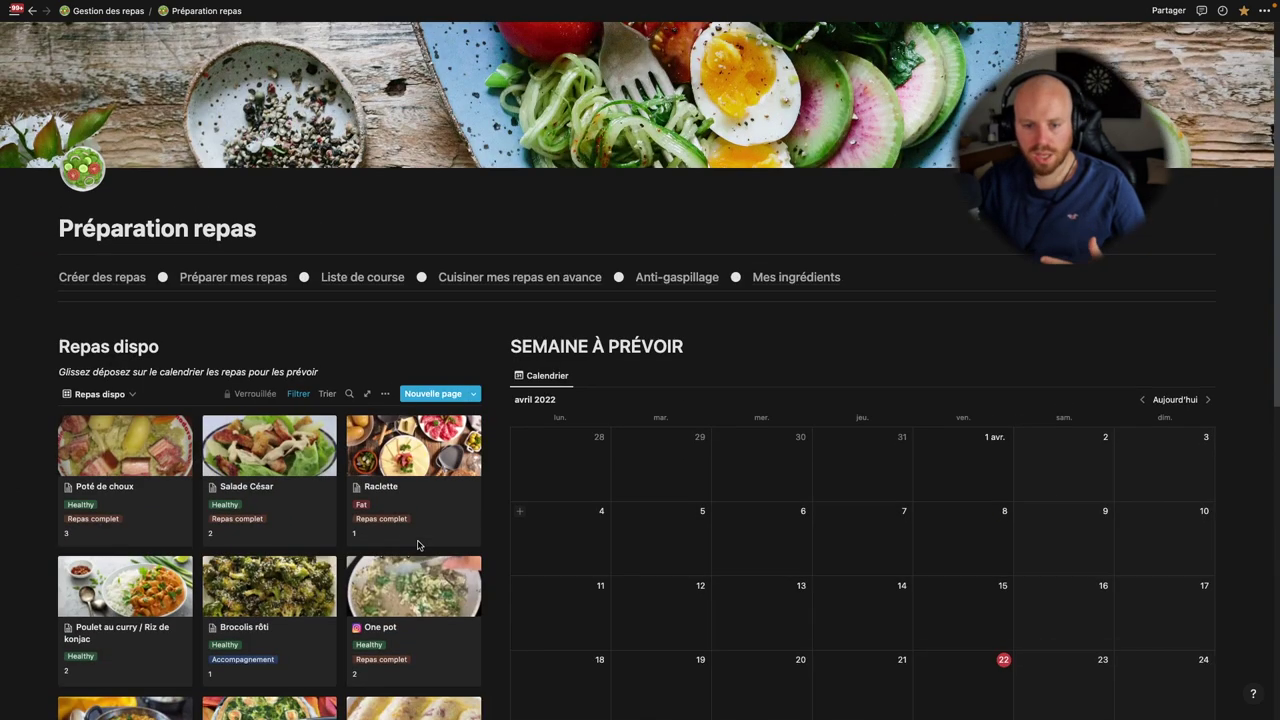
{"action": "scroll", "coordinate": [184, 443], "scroll_direction": "down", "scroll_amount": 4}
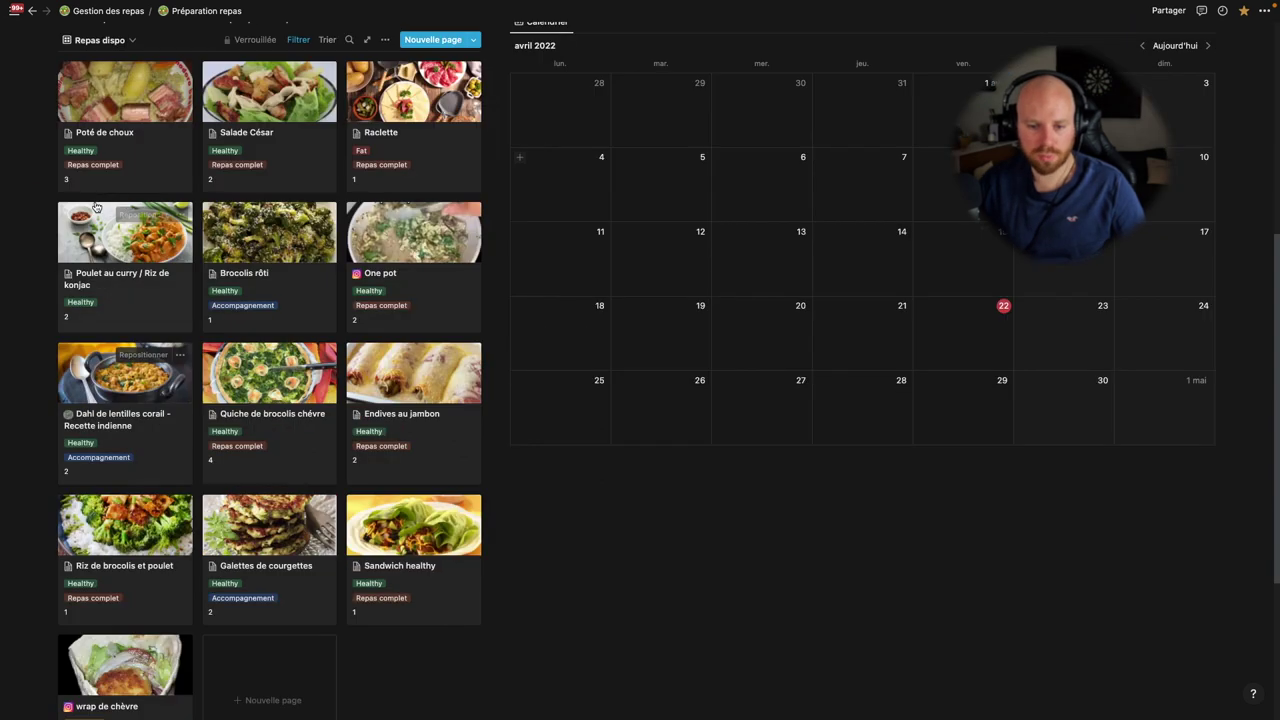
{"action": "scroll", "coordinate": [359, 420], "scroll_direction": "up", "scroll_amount": 3}
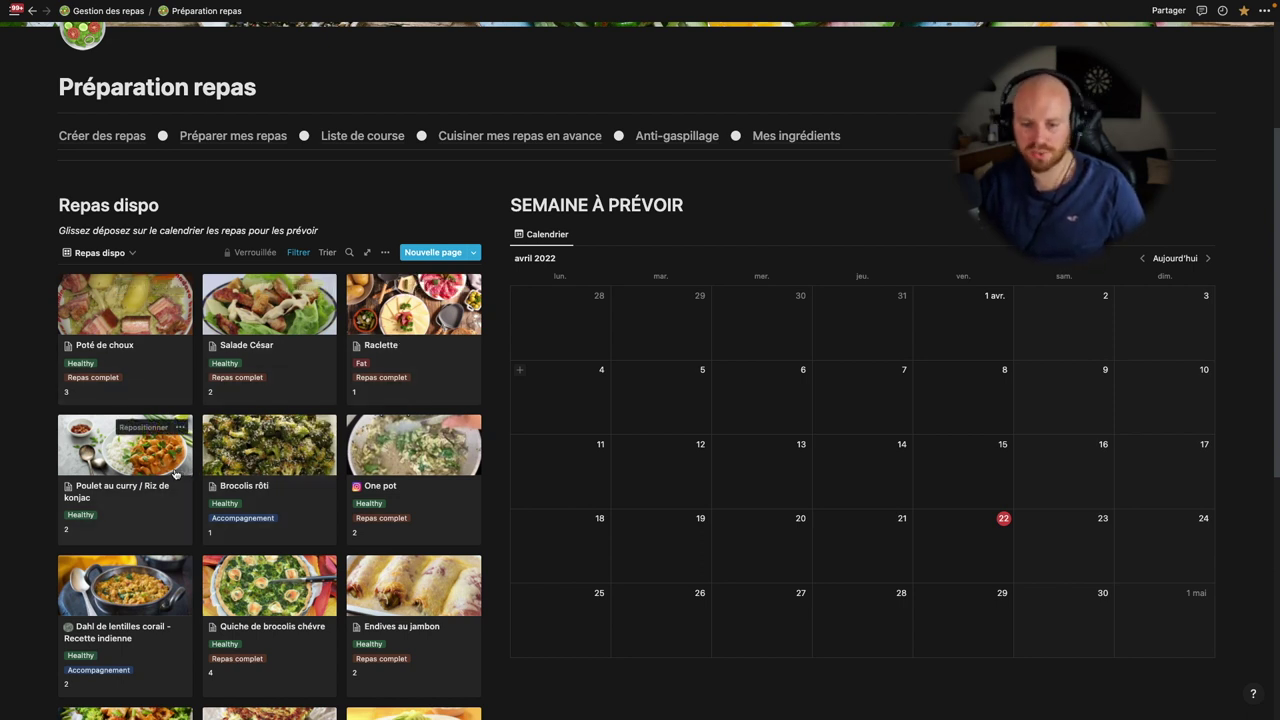
{"action": "scroll", "coordinate": [311, 561], "scroll_direction": "up", "scroll_amount": 1}
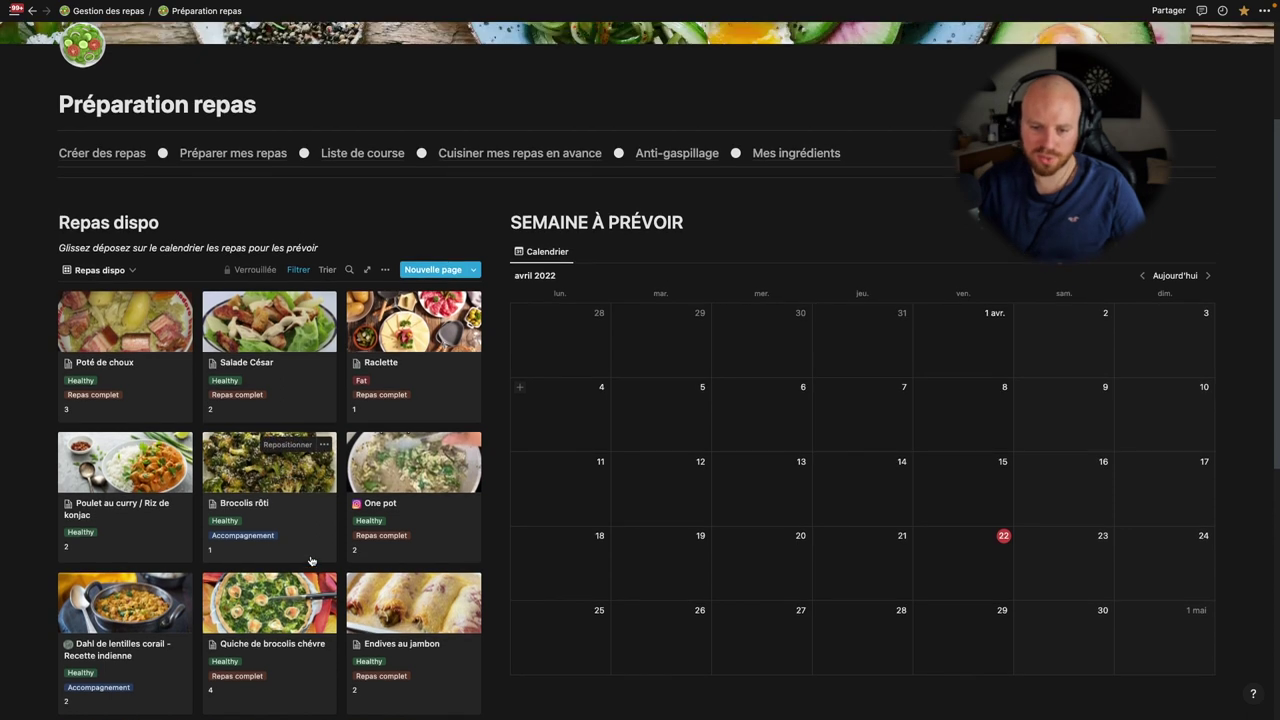
Switch the Repas dispo gallery to the Régime view and look through its meals.
{"action": "left_click", "coordinate": [128, 272]}
{"action": "left_click", "coordinate": [128, 272]}
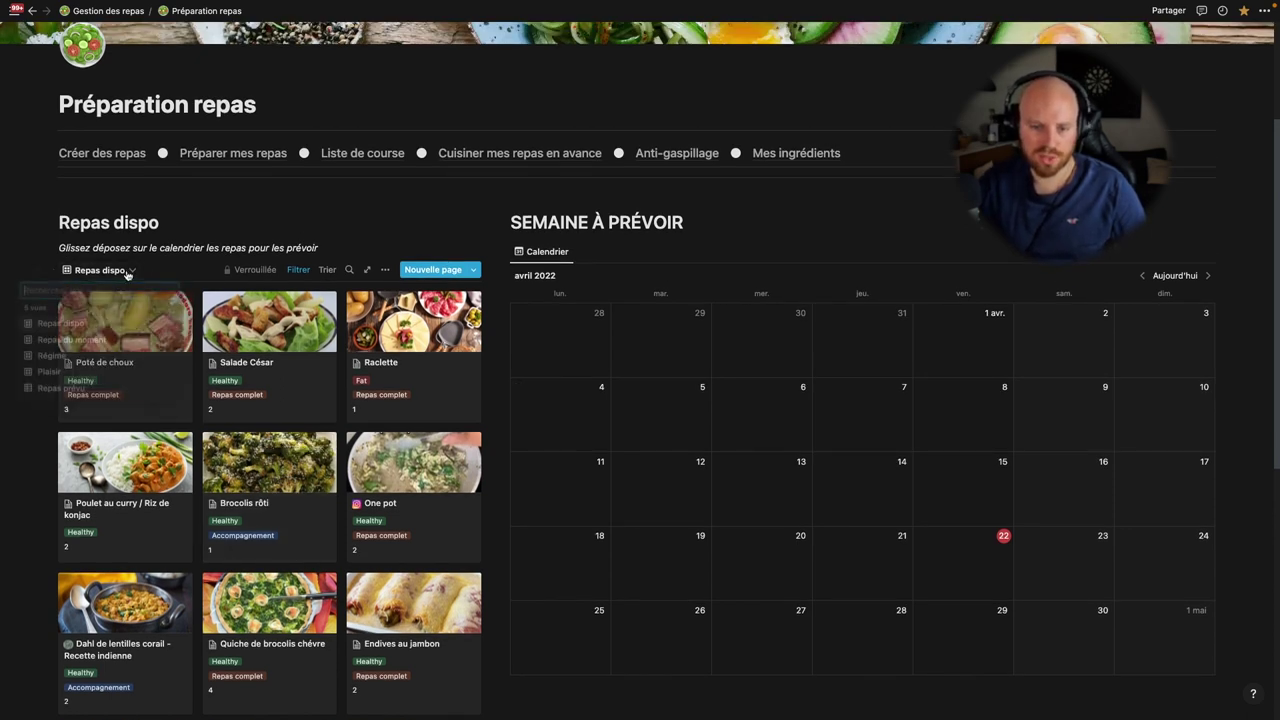
{"action": "left_click", "coordinate": [128, 272]}
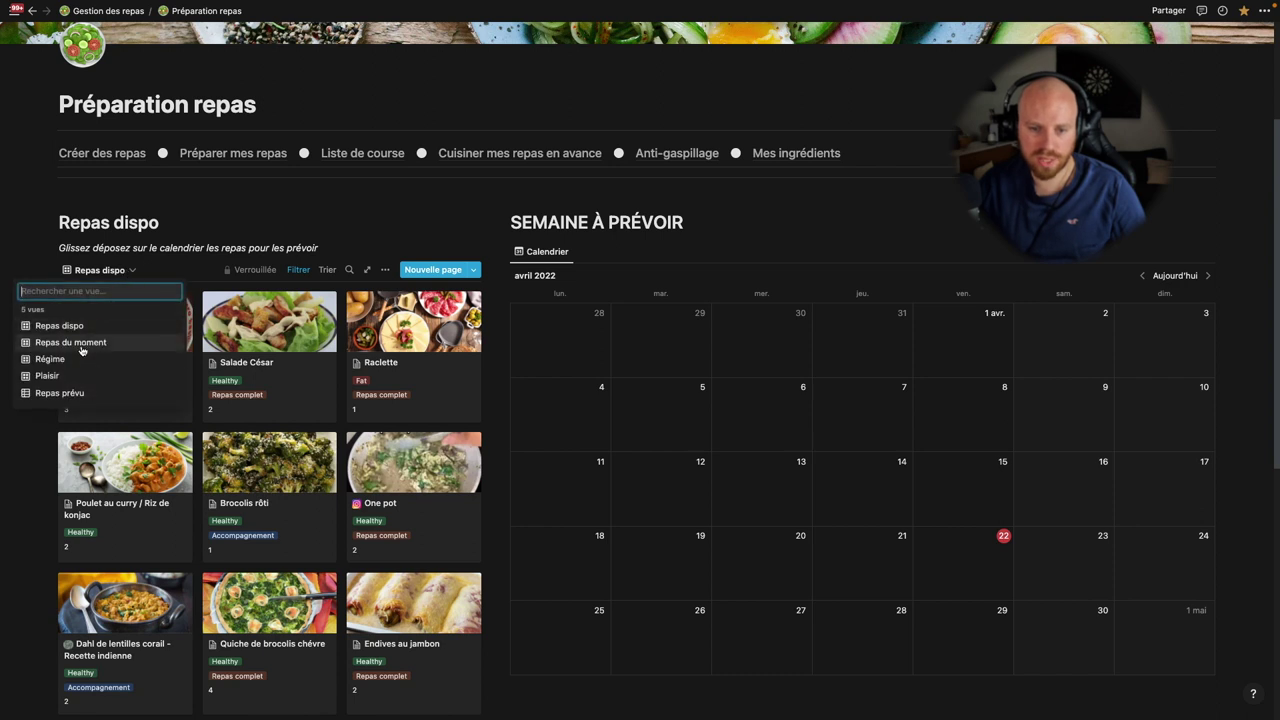
{"action": "left_click", "coordinate": [50, 358]}
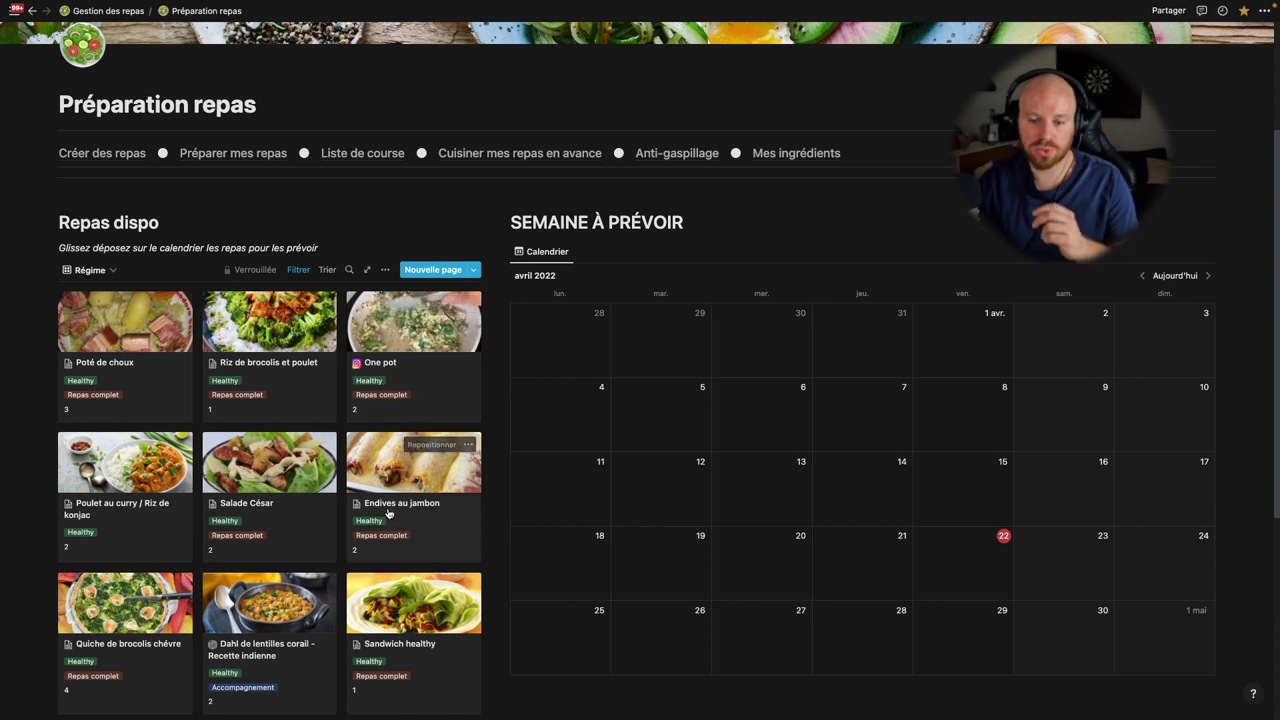
{"action": "scroll", "coordinate": [389, 512], "scroll_direction": "down", "scroll_amount": 3}
Open the list of available views for the Repas dispo gallery.
{"action": "left_click", "coordinate": [86, 105]}
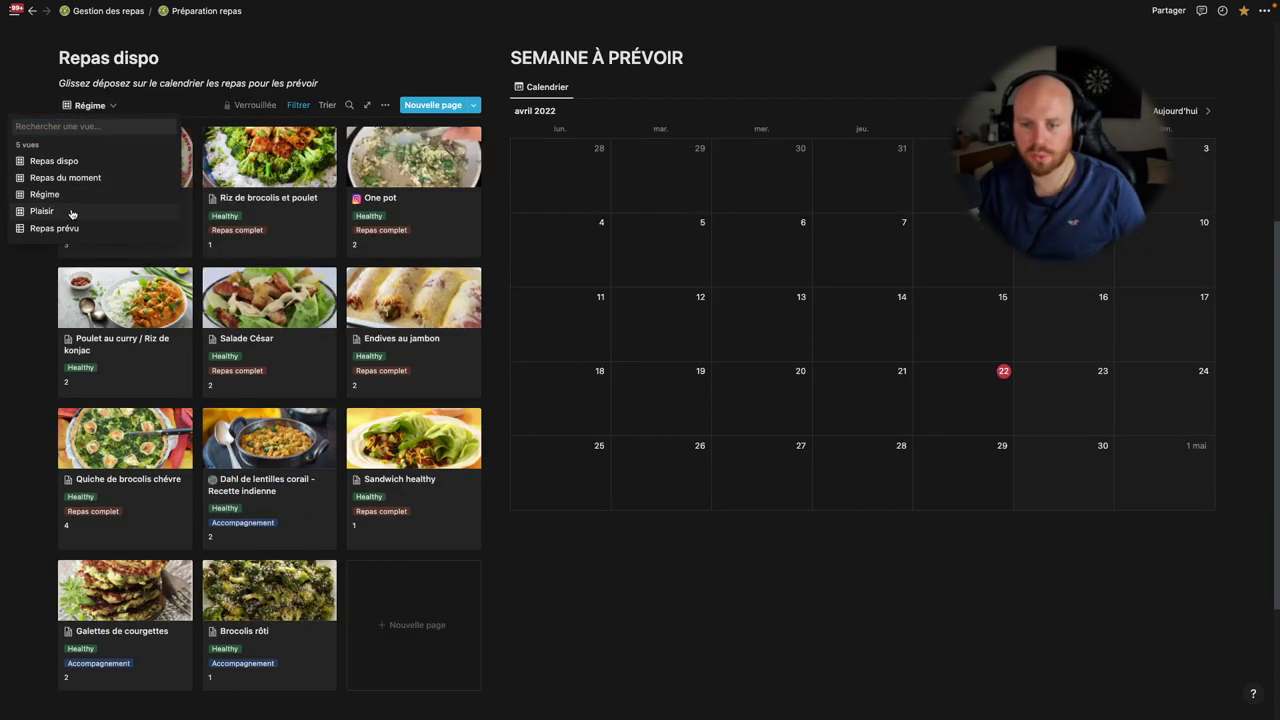